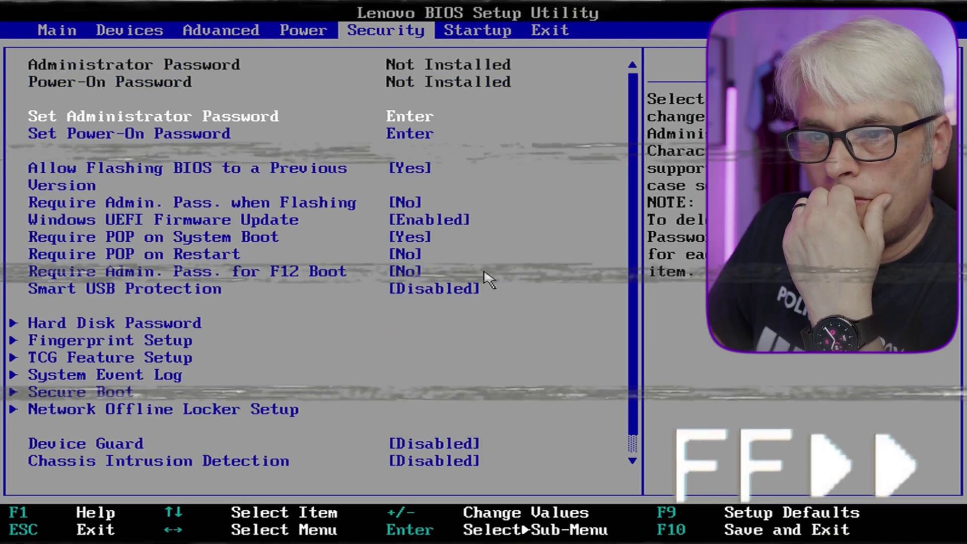
key("Right")
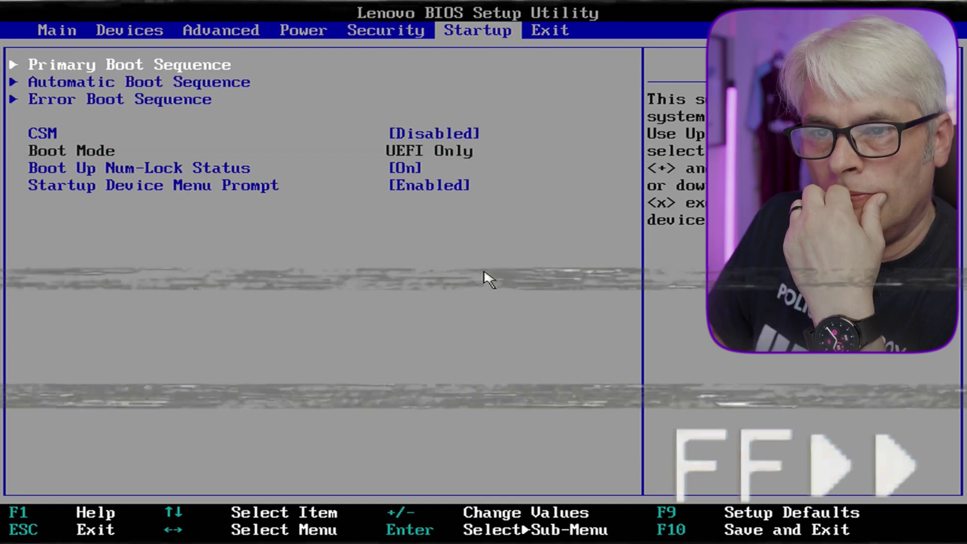
Enter BIOS setup and inspect the Error Boot Sequence list on the Startup page.
key("Down")
key("Down")
key("Return")
key("Escape")
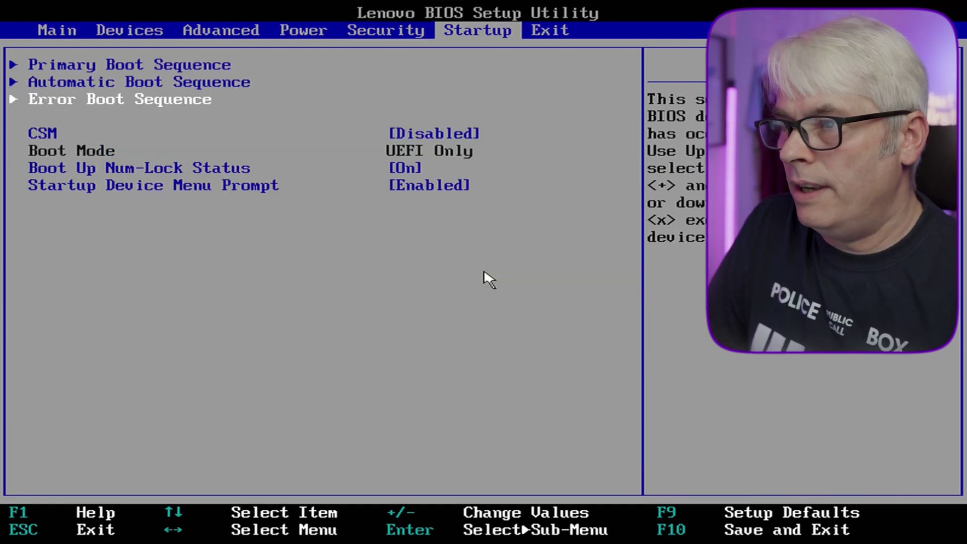
Browse the Intel(R) Manageability options under Advanced, then exit setup without saving.
key("Left")
key("Left")
key("Left")
key("Down")
key("Return")
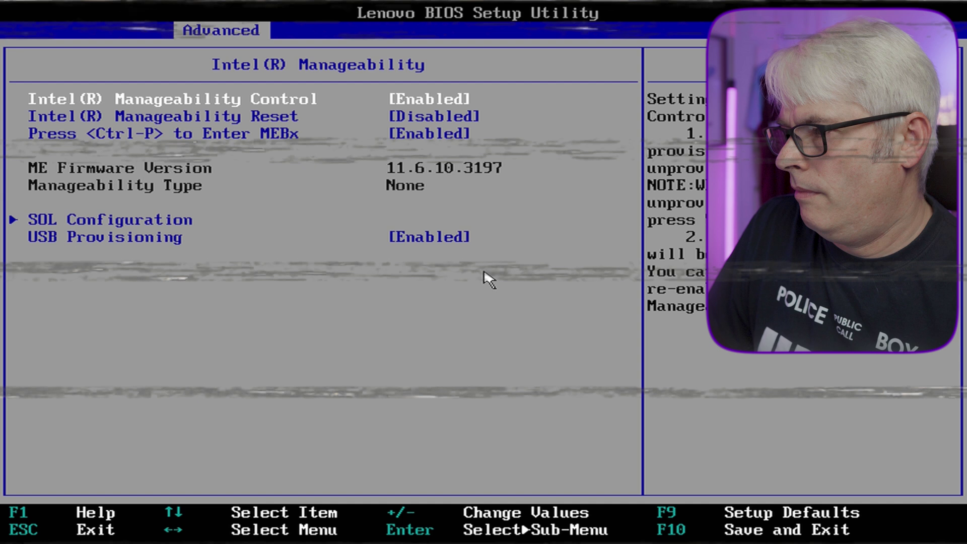
key("Down")
key("Down")
key("Down")
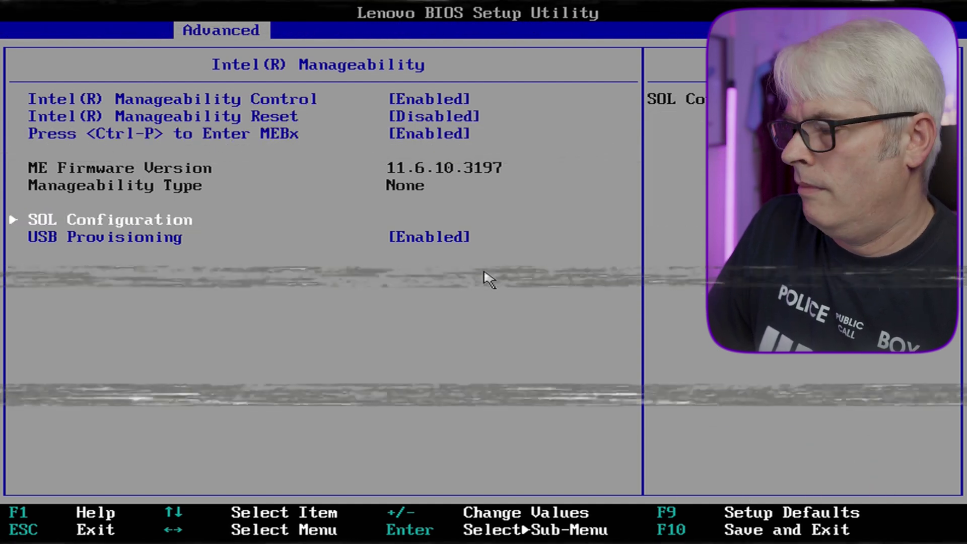
key("Escape")
key("Up")
key("Left")
key("Left")
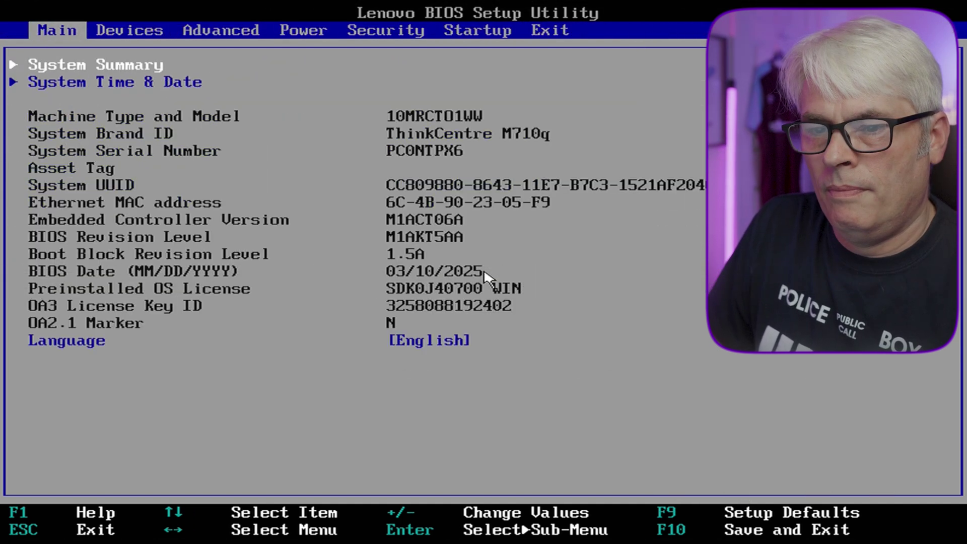
key("Escape")
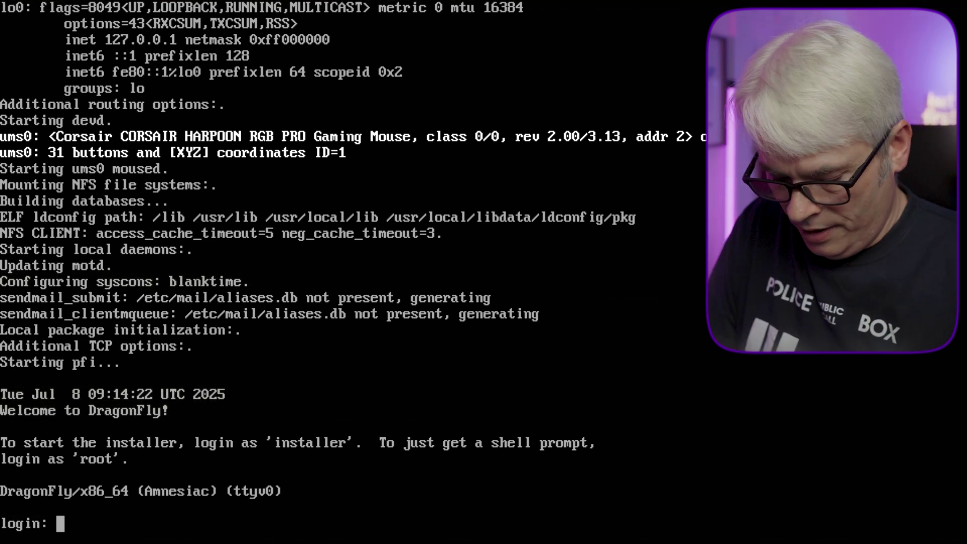
Log in as 'installer' and choose Install DragonFly BSD from the welcome menu.
type("sta")
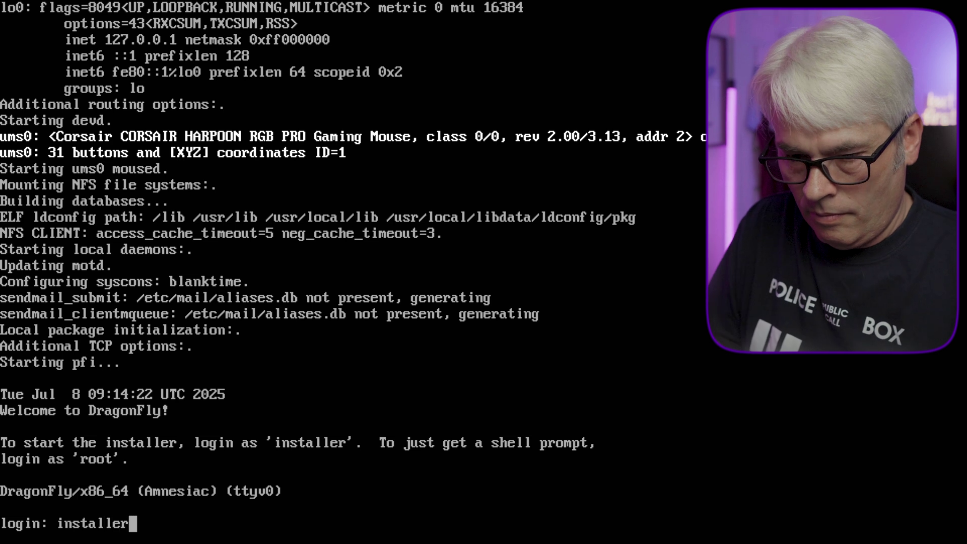
type("ller")
key("Return")
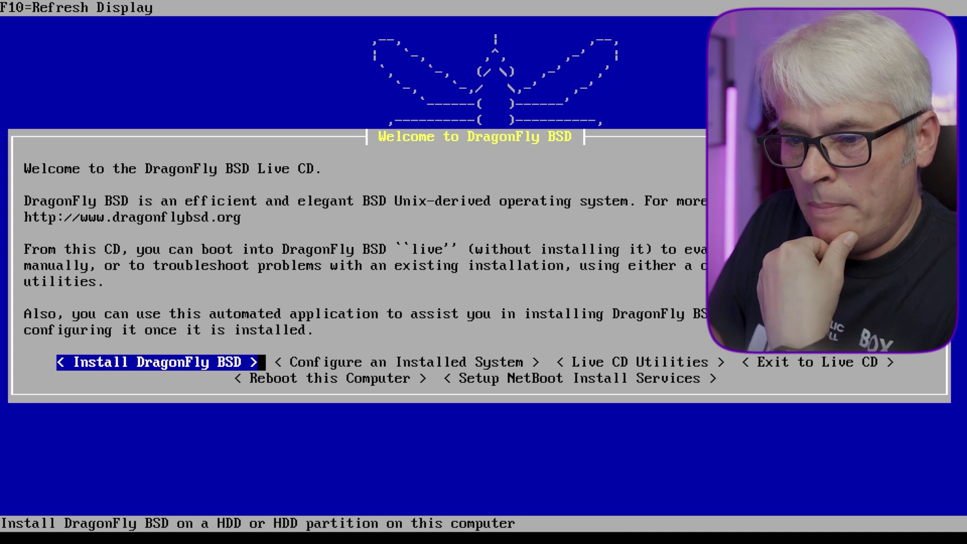
key("Return")
Choose UEFI and disk da0, confirming that all data on da0 will be erased.
key("Return")
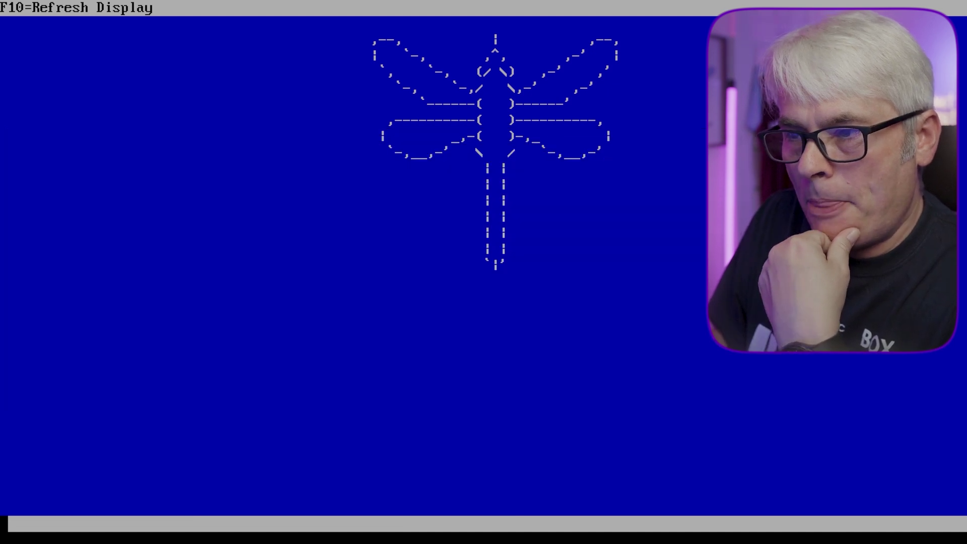
key("Return")
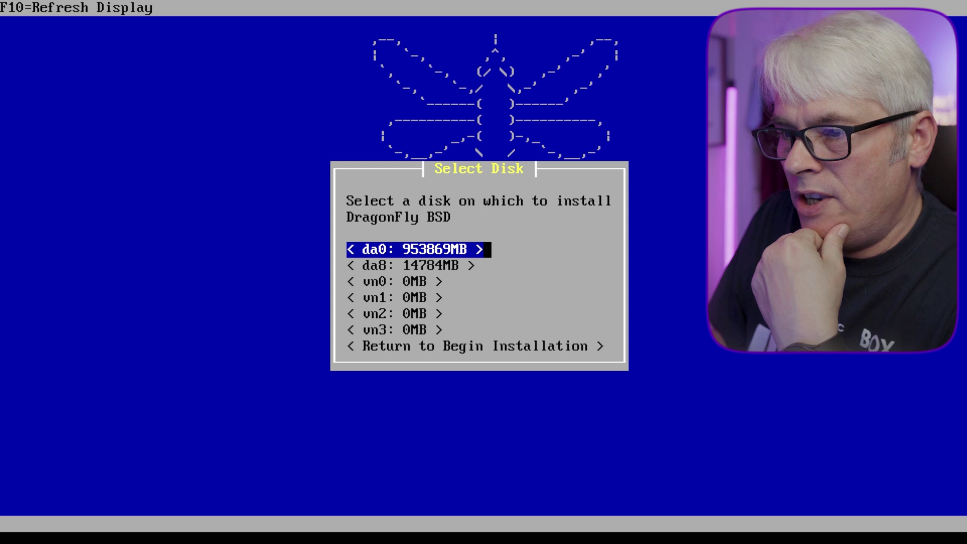
key("Return")
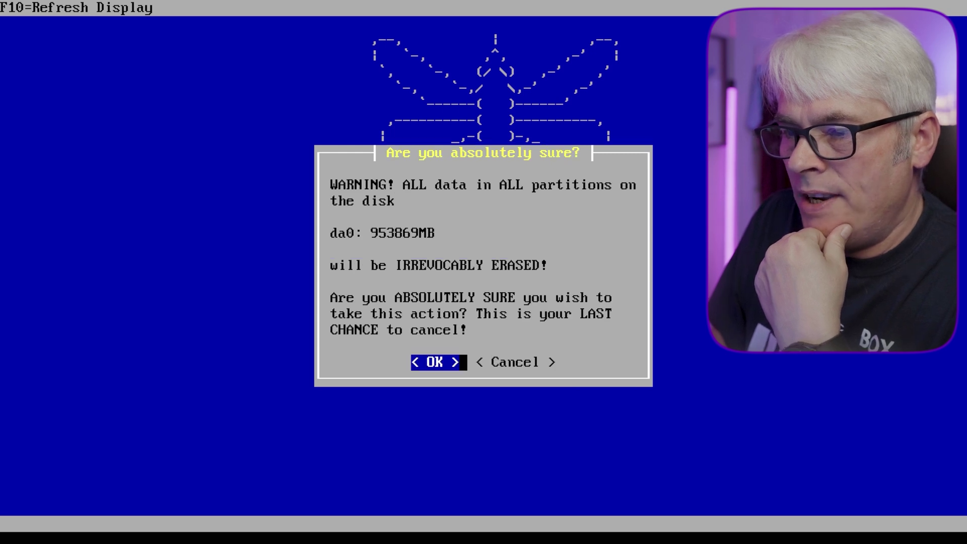
key("Return")
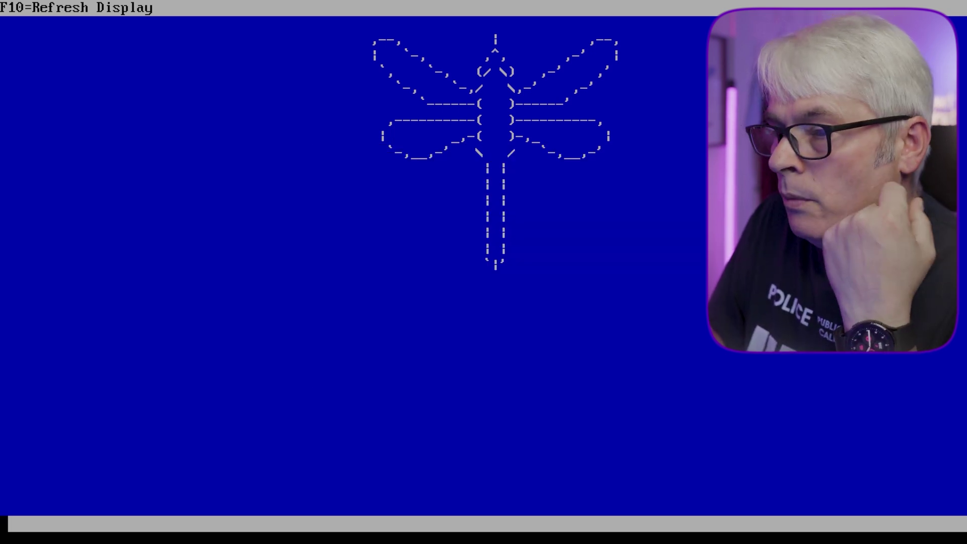
key("Return")
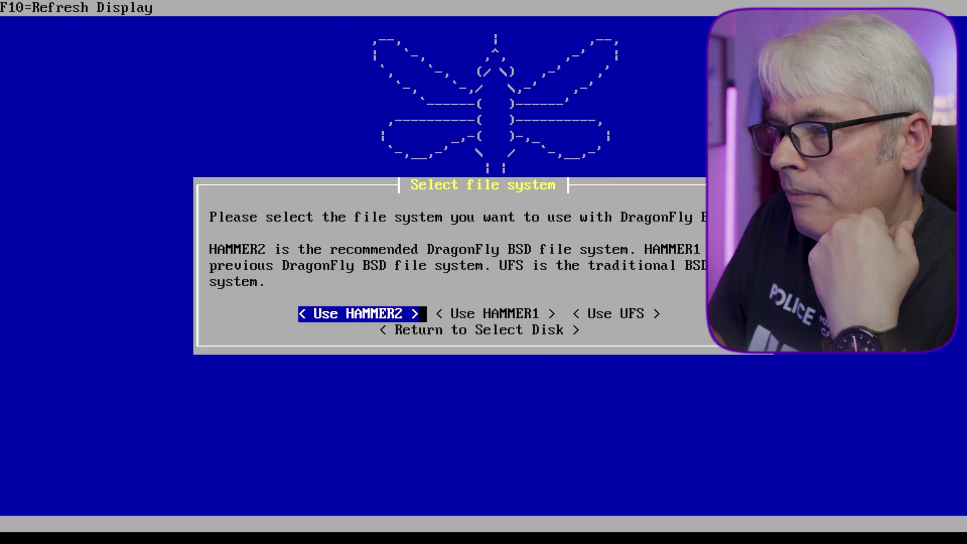
key("Return")
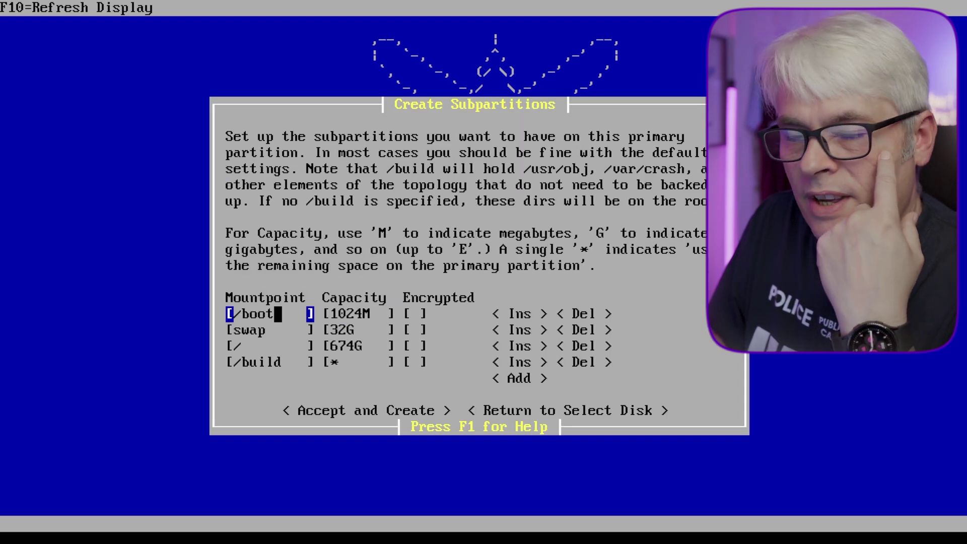
Accept the default HAMMER2 subpartitions and begin installing the system files.
key("Down")
key("Down")
key("Down")
key("Down")
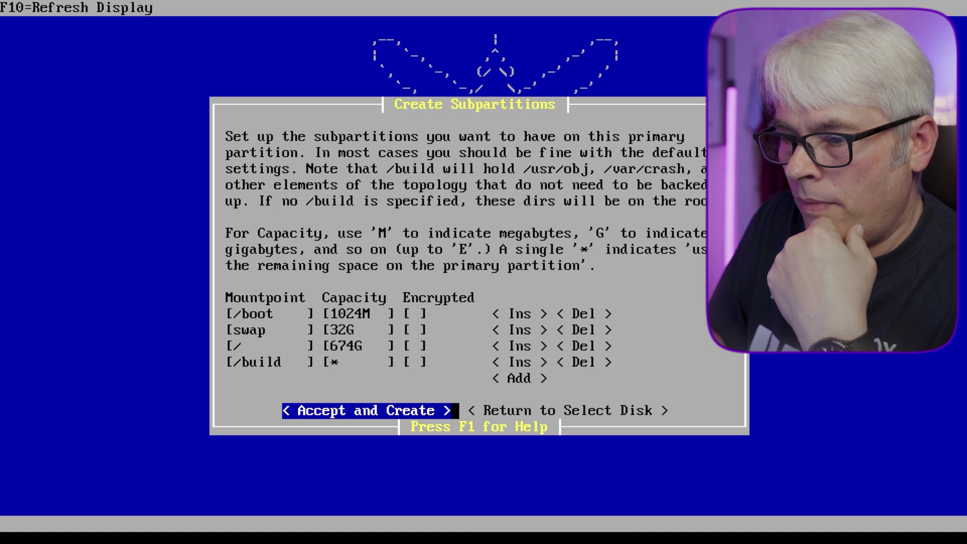
key("Return")
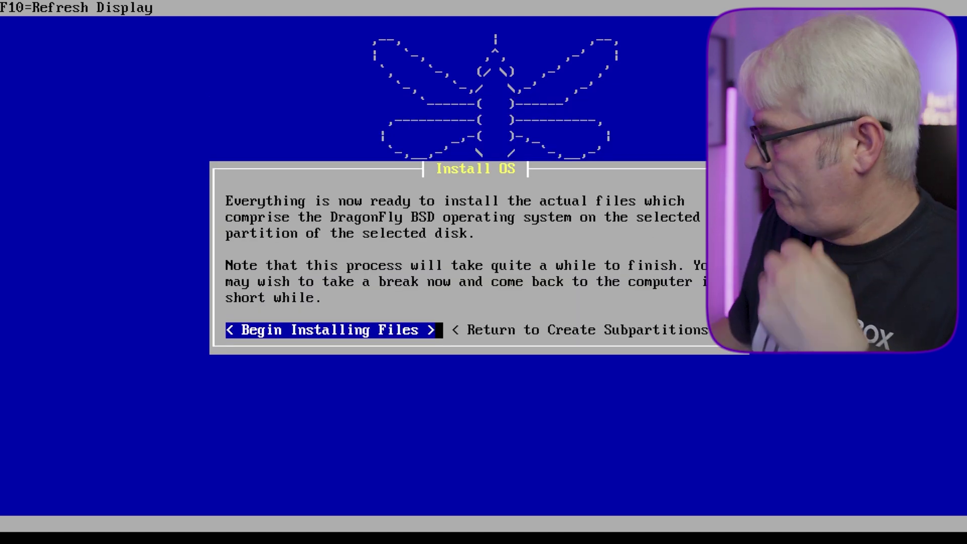
key("Return")
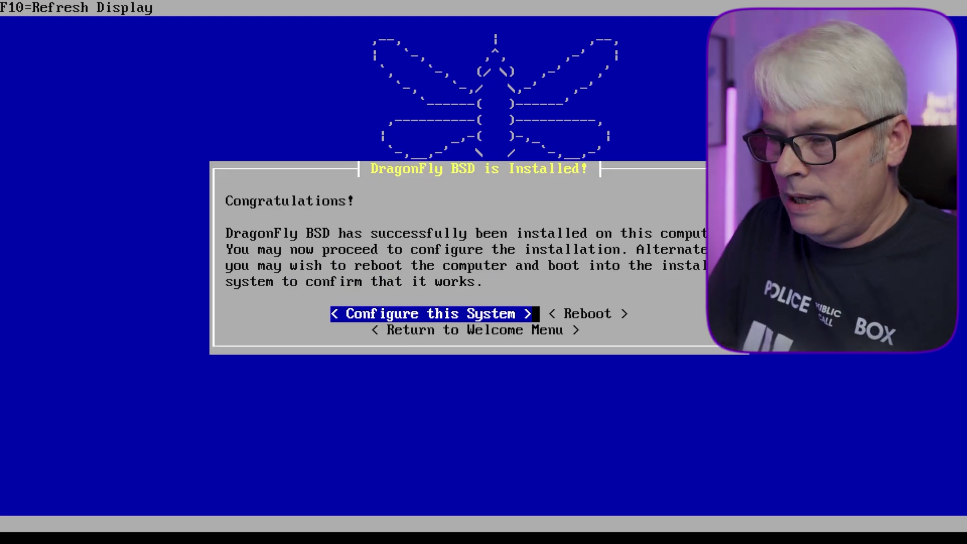
Set the clock to local time (not UTC) and the time zone to GB.
key("Return")
key("Return")
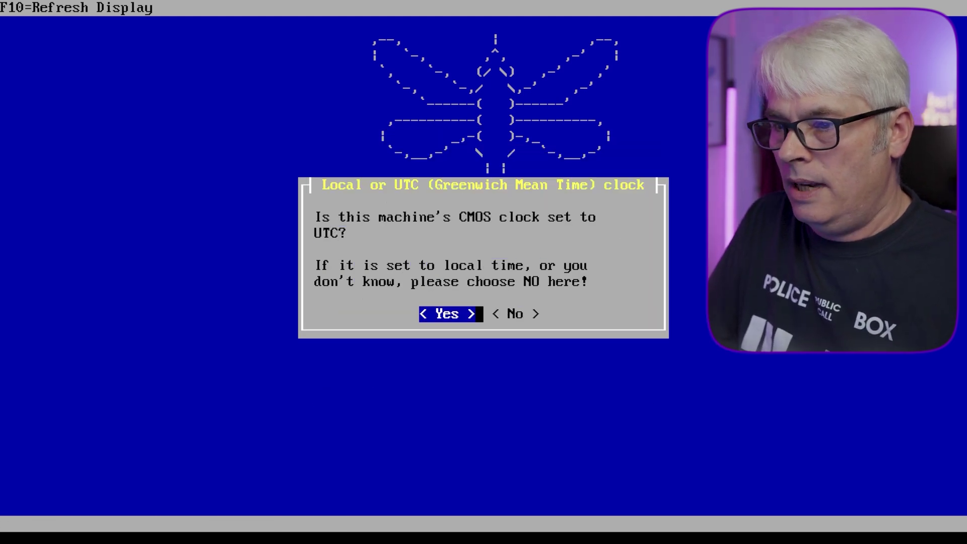
key("Right")
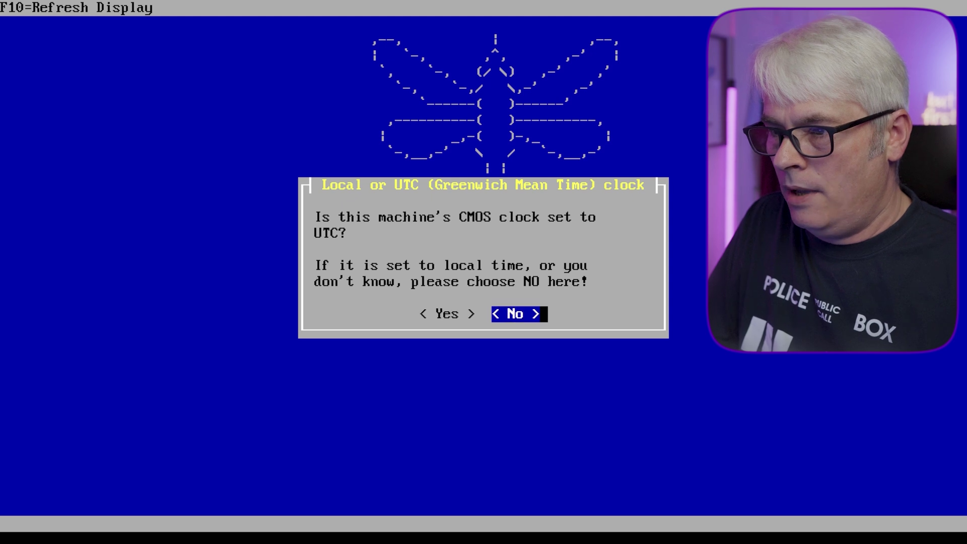
key("Return")
key("g")
key("Return")
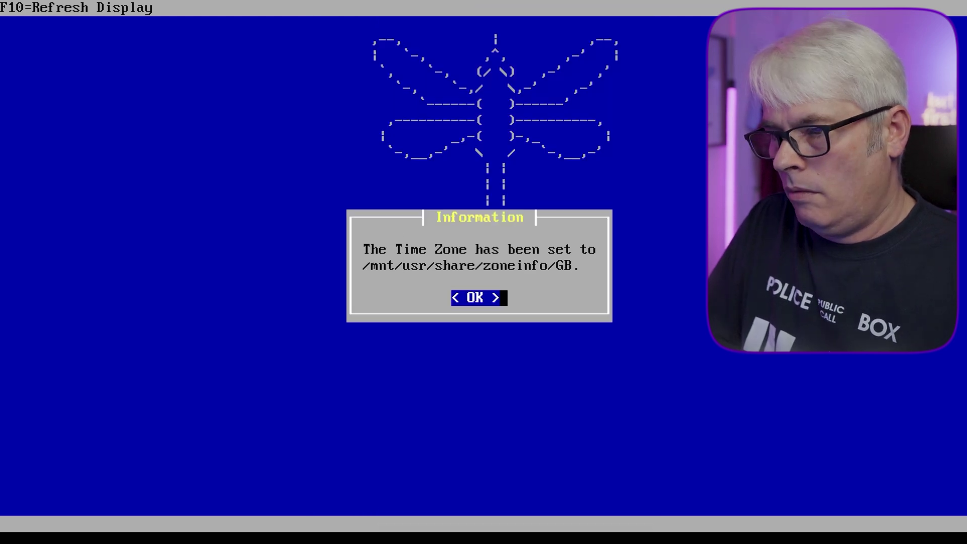
key("Return")
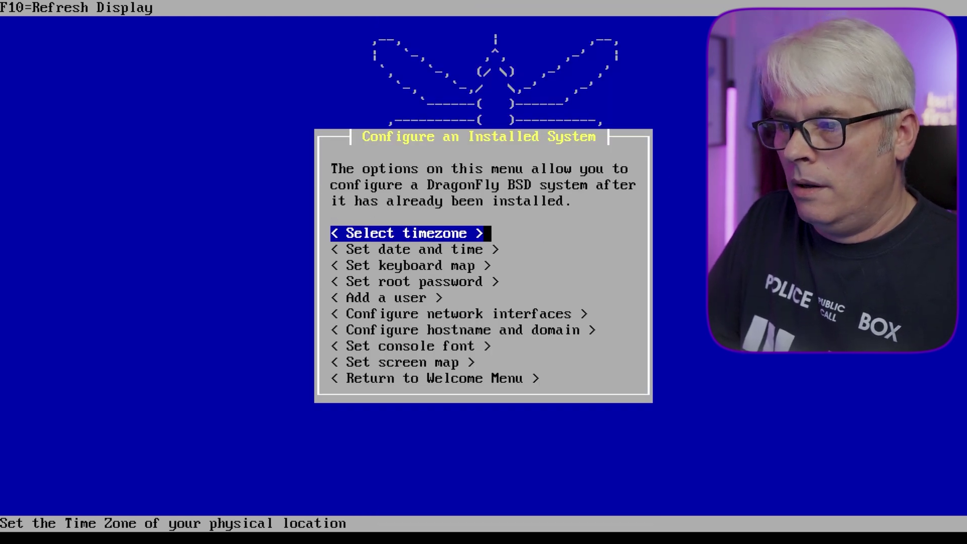
Review the date and time settings.
key("Down")
key("Return")
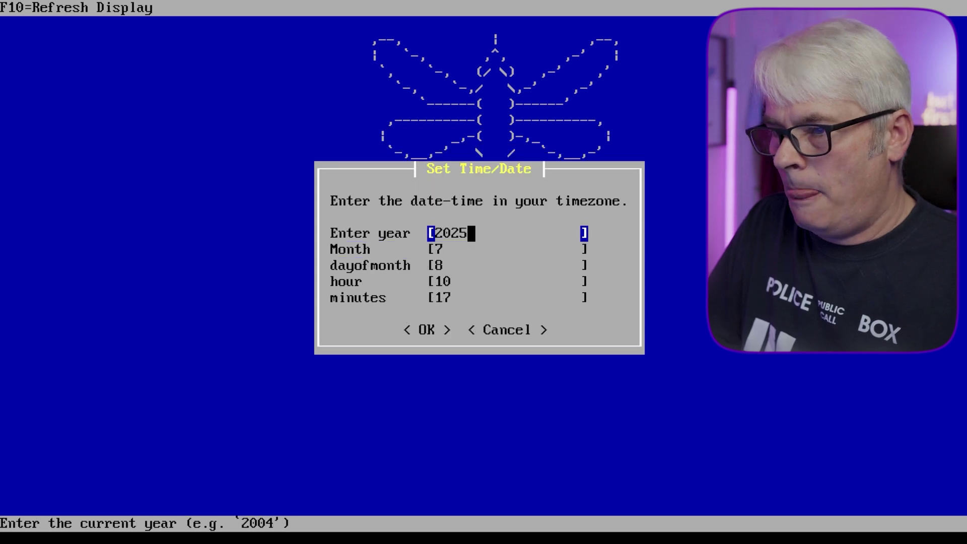
key("Down")
key("Down")
key("Down")
key("Down")
key("Down")
key("Down")
key("Down")
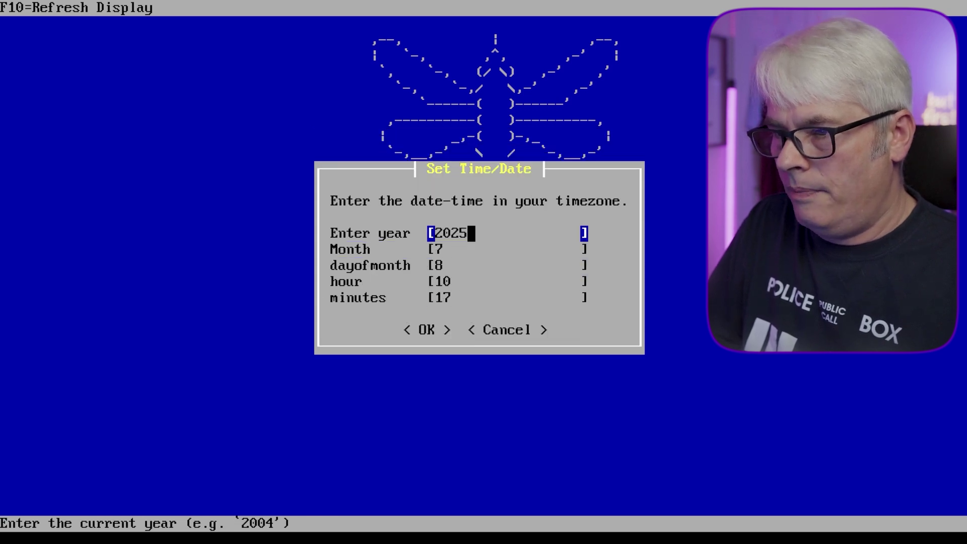
Set the keyboard map to uk.iso.kbd.
key("Return")
key("u")
key("u")
key("u")
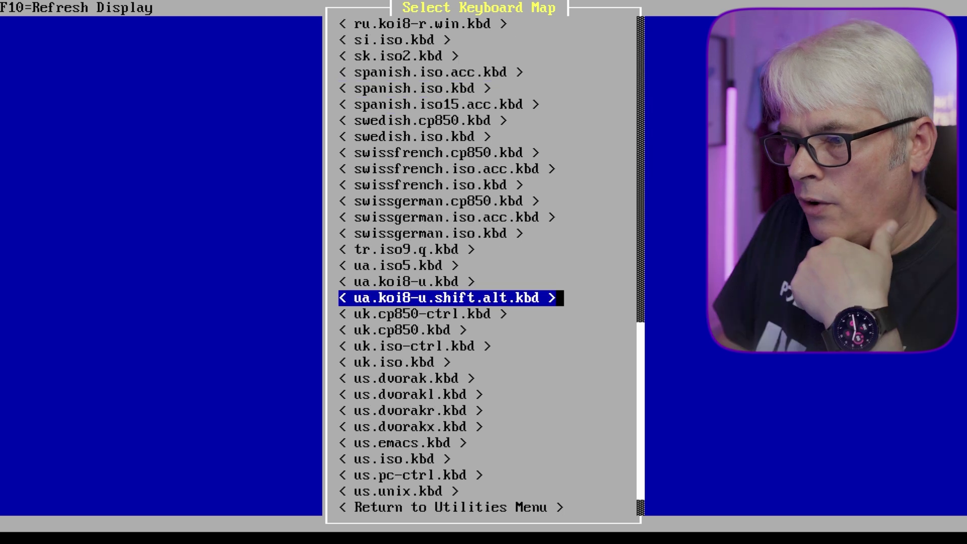
key("Down")
key("Down")
key("Down")
key("Down")
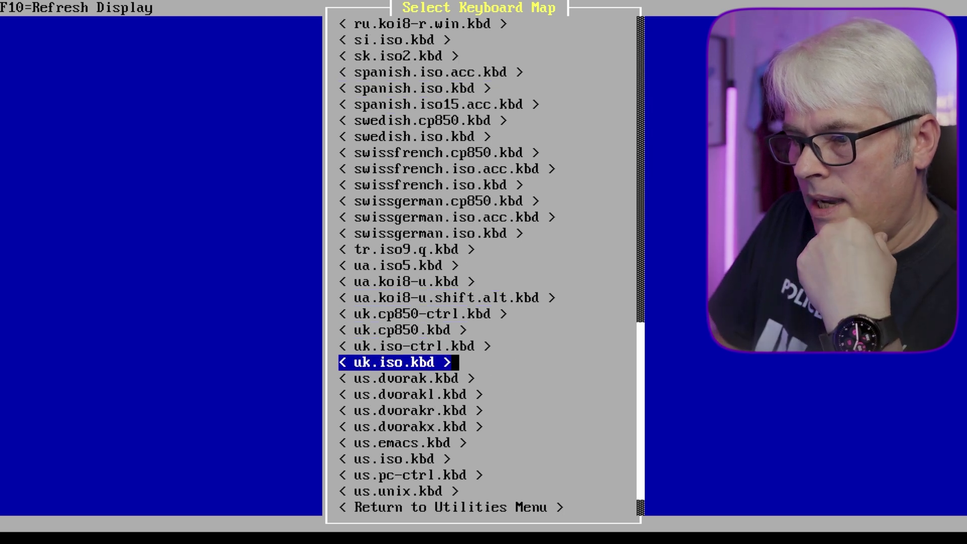
key("Return")
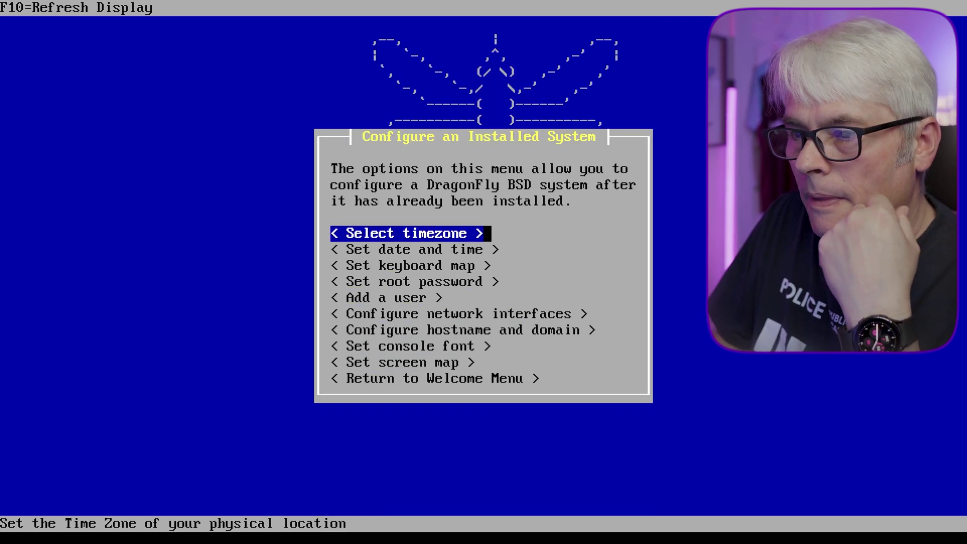
key("Down")
key("Down")
key("Down")
Set the root password, then enter the new user's username and real name.
key("Return")
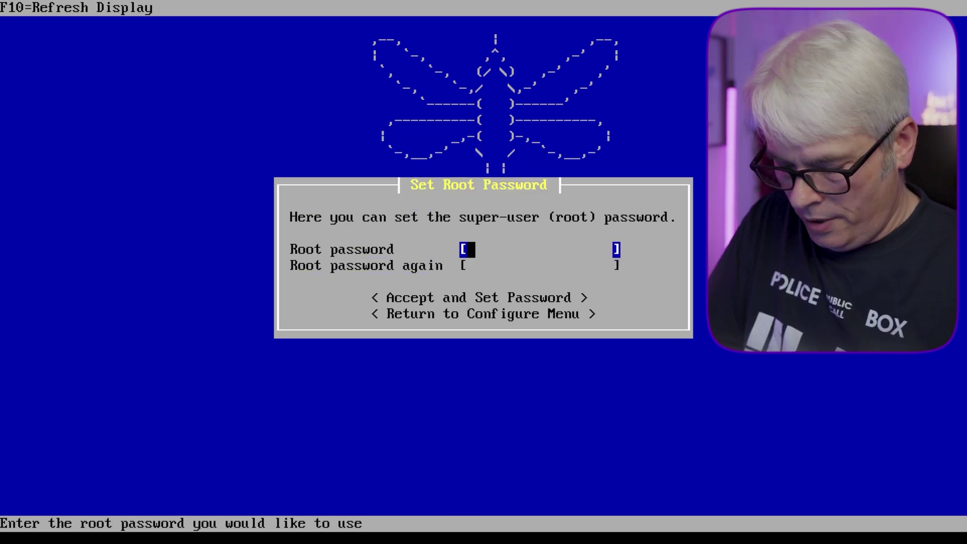
type("**")
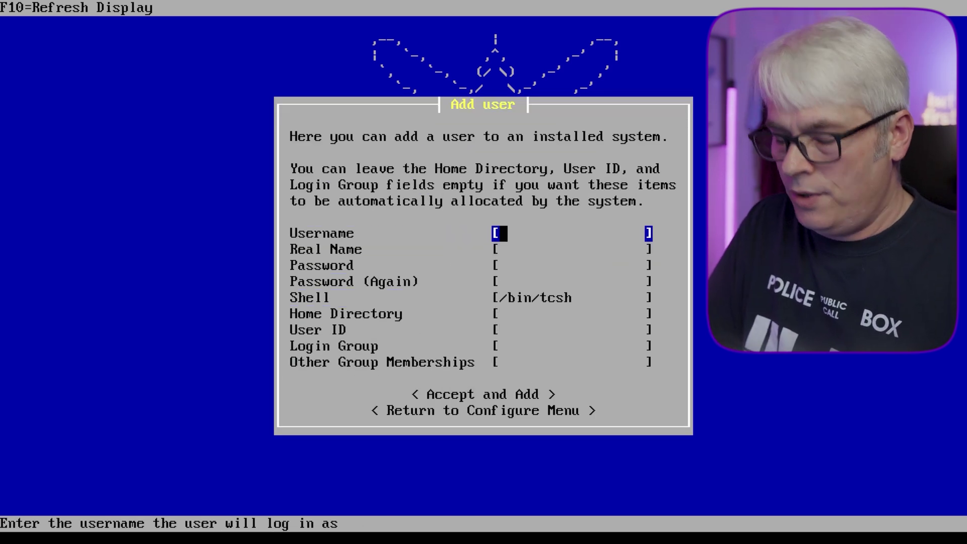
type("gary")
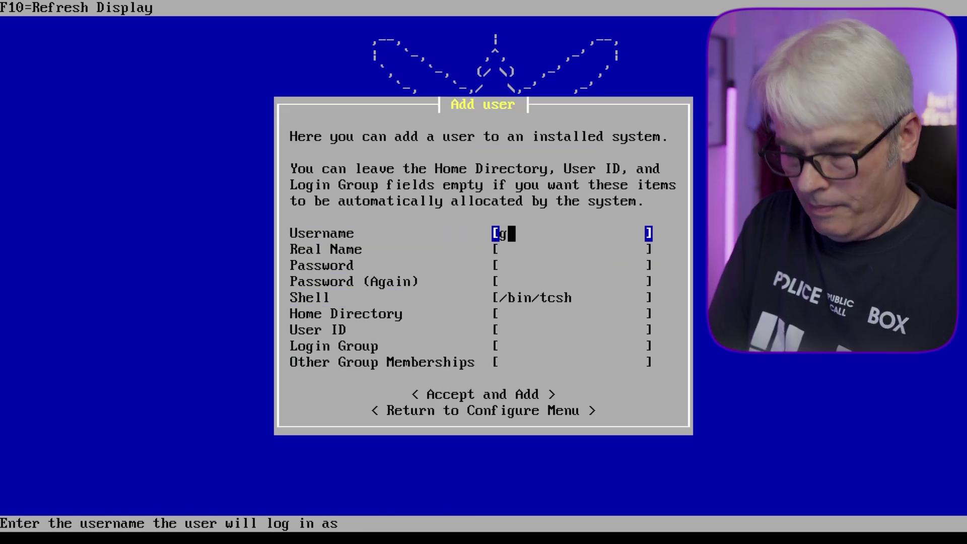
key("Tab")
type("GaryH Tech")
key("Tab")
Enter the user's password twice, login group wheel and other group operator.
type("*******")
key("Tab")
type("*******")
key("Tab")
key("Tab")
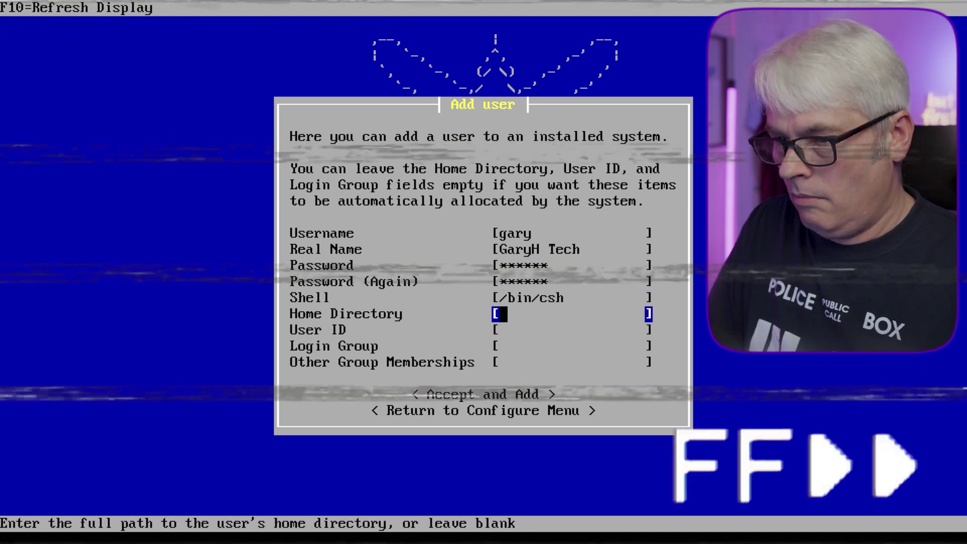
key("Tab")
key("Tab")
type("wheel")
key("Tab")
type("operator")
After the invalid characters error, change the other groups field to just video.
key("Tab")
key("Return")
key("Return")
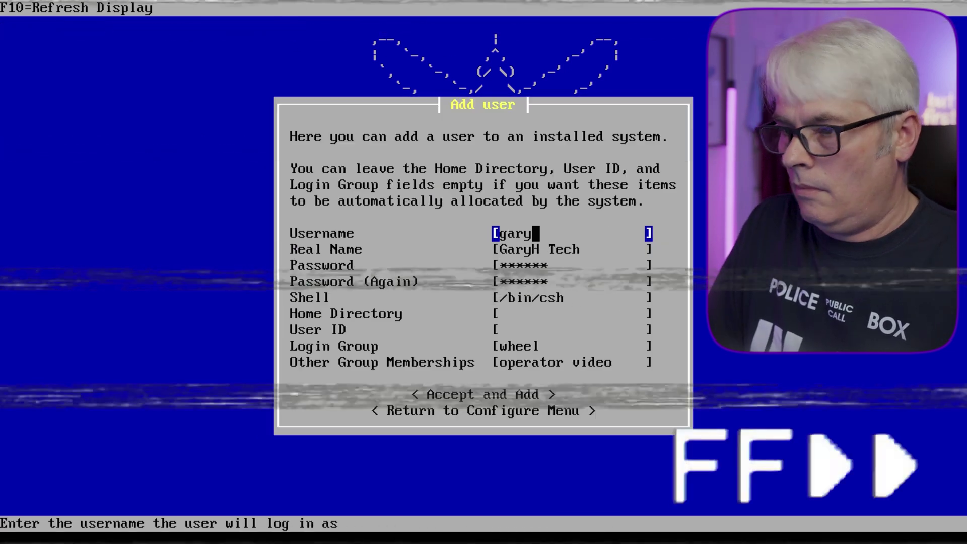
key("Tab")
key("Tab")
key("Tab")
key("Tab")
key("Tab")
key("Tab")
key("Tab")
key("Tab")
key("BackSpace")
key("BackSpace")
key("BackSpace")
key("BackSpace")
key("BackSpace")
key("BackSpace")
type(", video")
key("Tab")
key("Return")
key("Return")
key("Tab")
key("Tab")
key("Tab")
key("Tab")
key("Tab")
key("Tab")
key("Tab")
key("Tab")
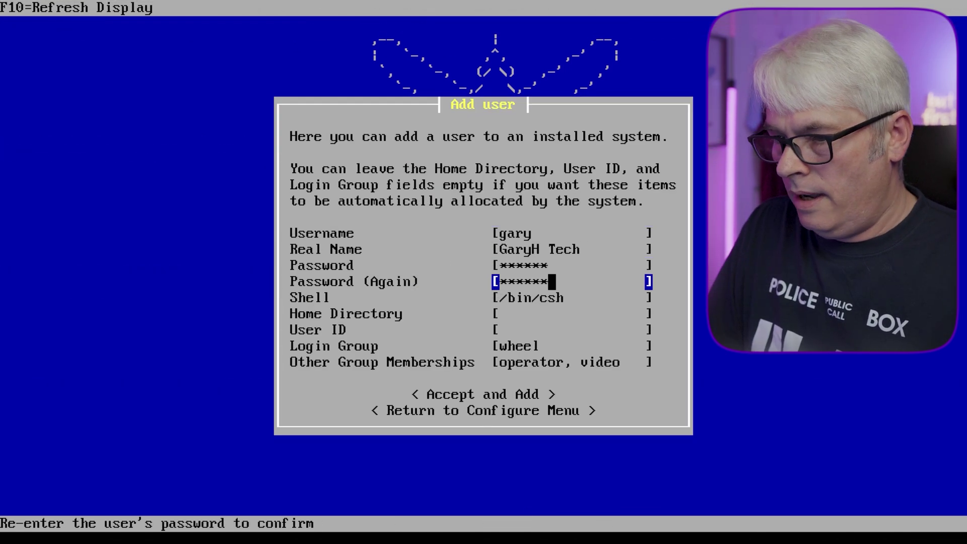
key("BackSpace")
key("BackSpace")
key("BackSpace")
key("BackSpace")
key("BackSpace")
key("BackSpace")
key("BackSpace")
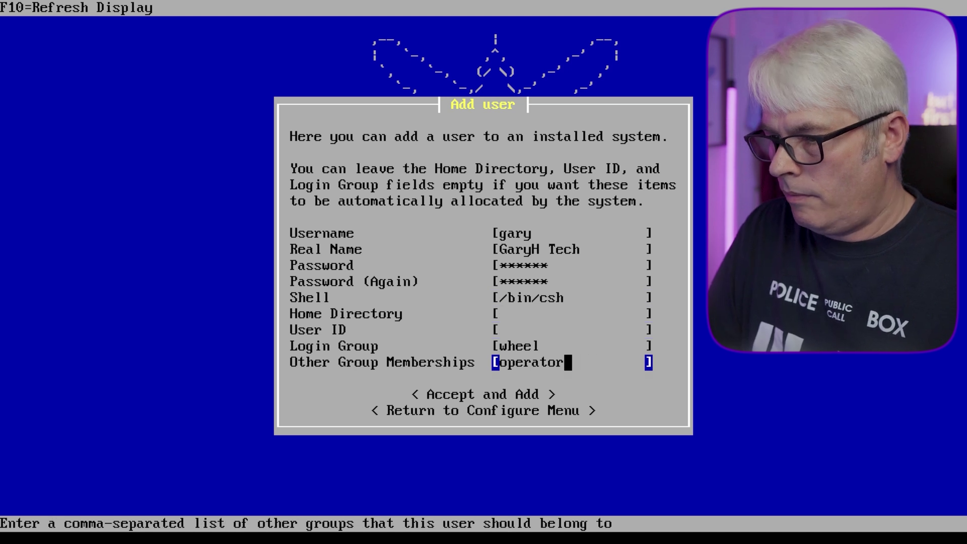
key("Tab")
key("shift+Tab")
key("BackSpace")
key("BackSpace")
key("BackSpace")
key("BackSpace")
key("BackSpace")
key("BackSpace")
key("BackSpace")
key("BackSpace")
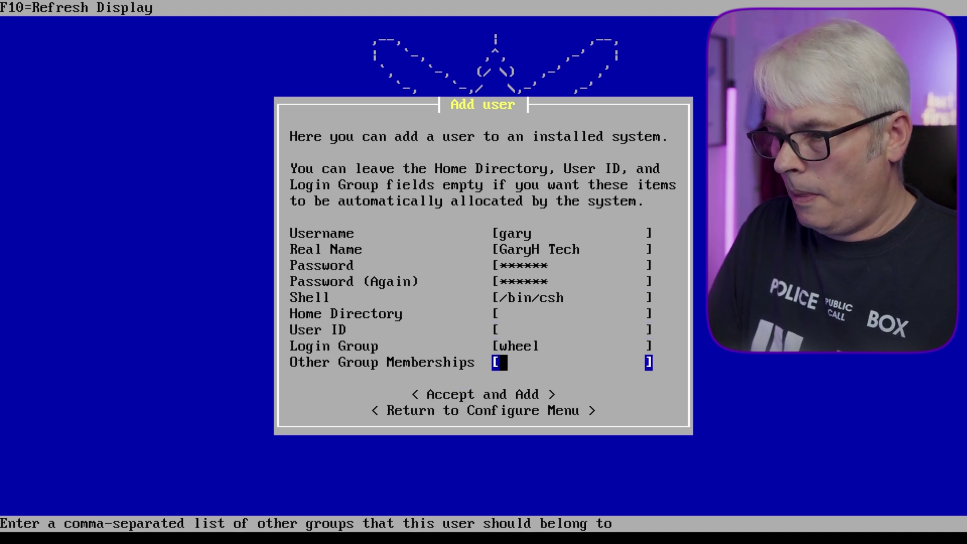
type("video")
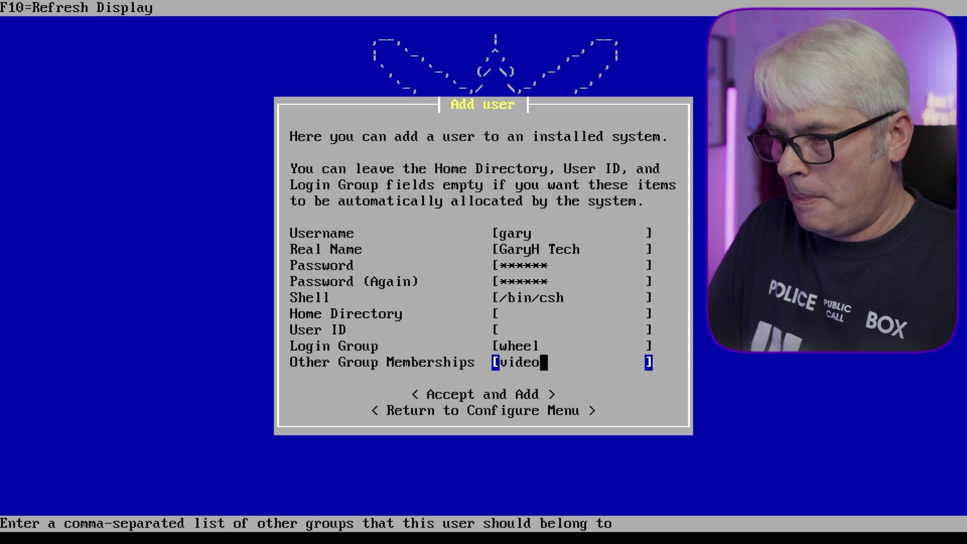
key("Tab")
Add the new user account and acknowledge the confirmation.
key("Return")
key("Return")
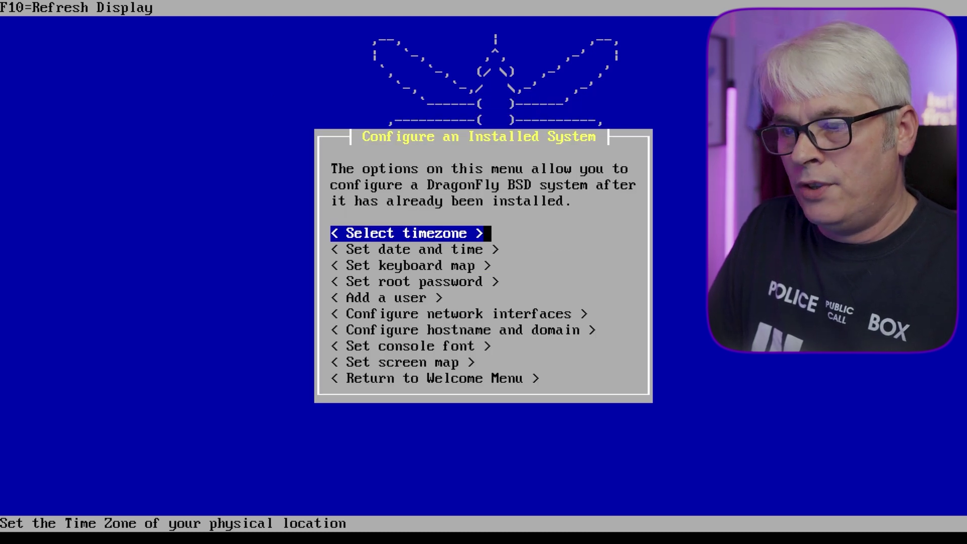
key("Down")
key("Down")
key("Down")
key("Down")
key("Down")
Enable DHCP on network interface em0.
key("Return")
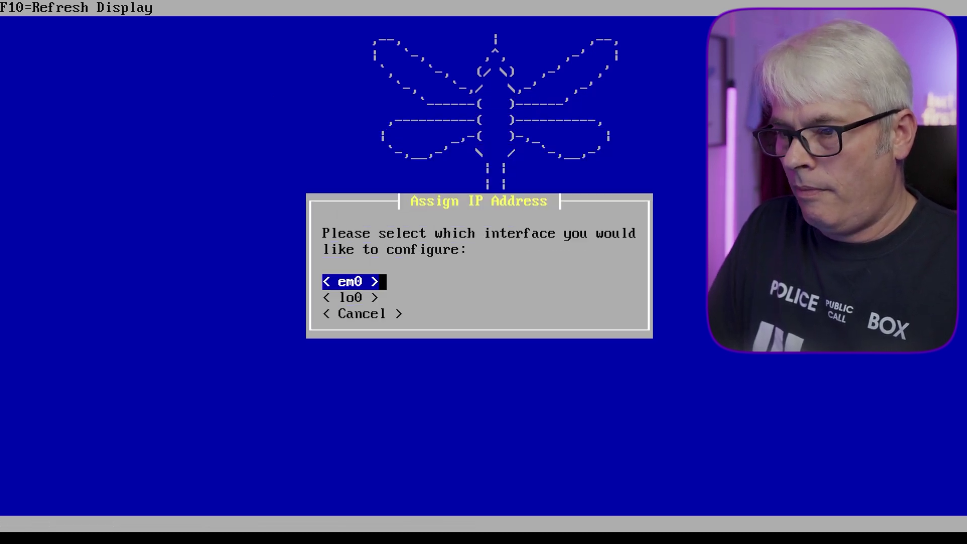
key("Return")
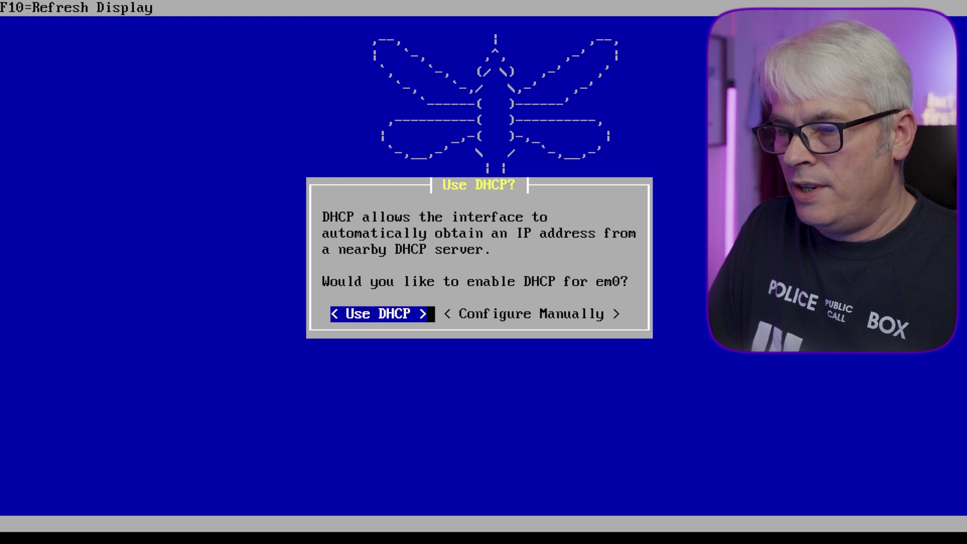
key("Return")
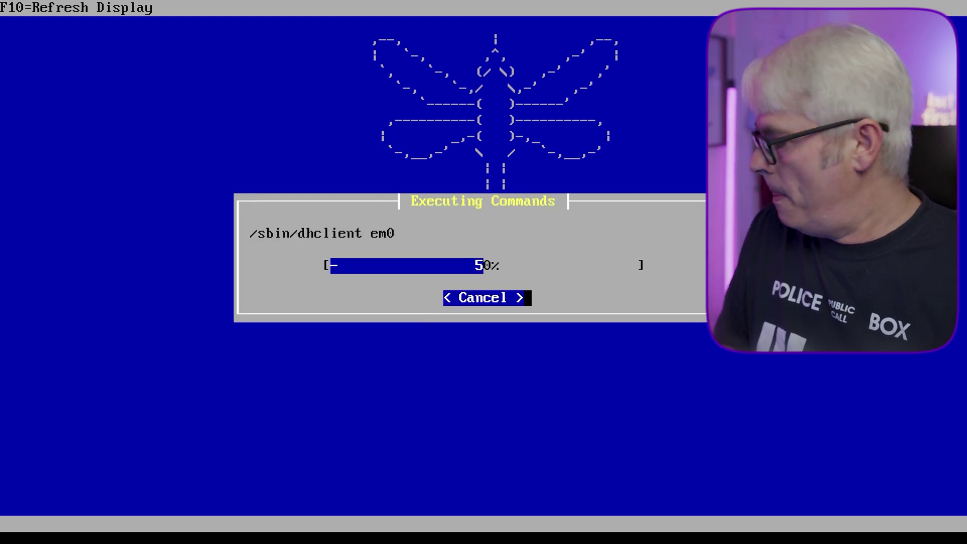
key("Down")
key("Down")
key("Down")
key("Down")
key("Down")
key("Down")
key("Return")
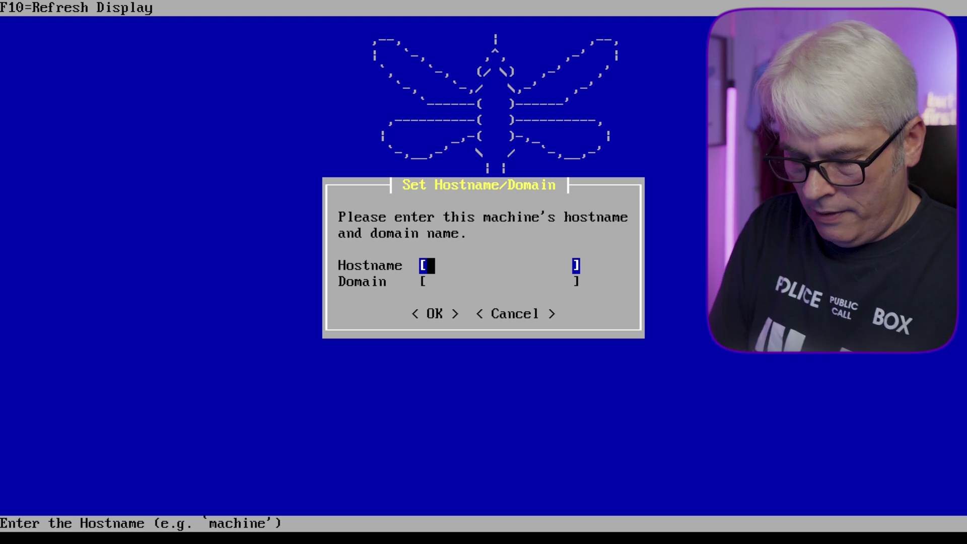
Set hostname dfbsd with domain garytech and return to the Welcome menu.
type("dfbsd")
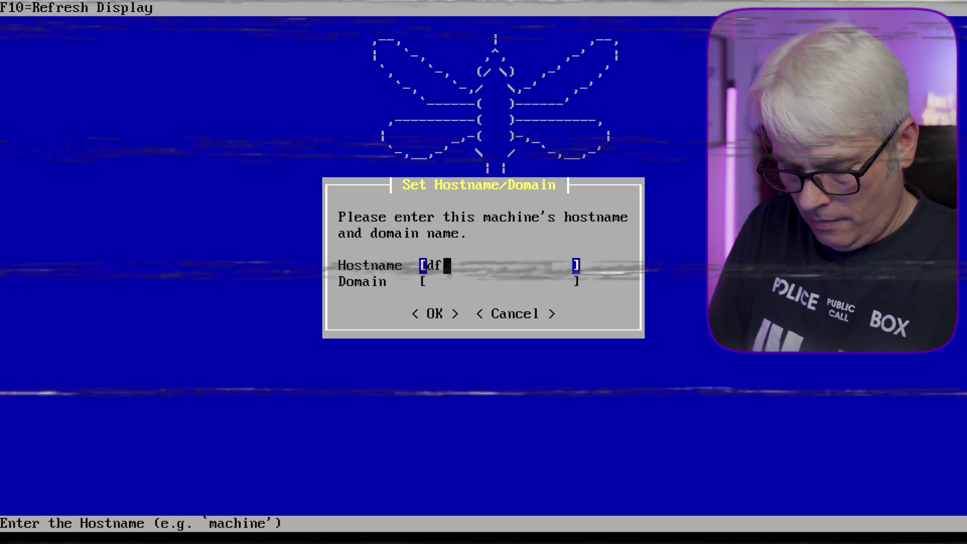
key("Down")
type("garytech")
key("Return")
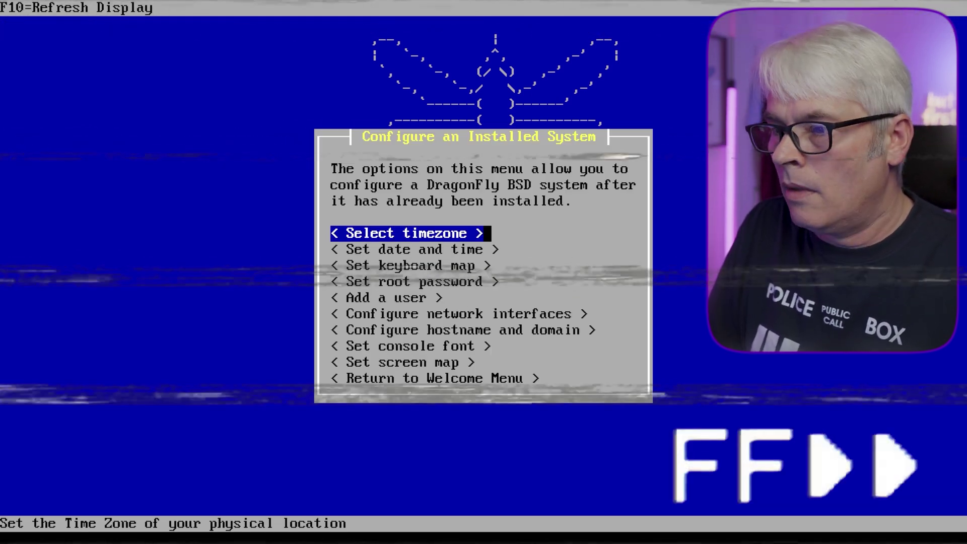
key("Down")
key("Down")
key("Down")
key("Down")
key("Down")
key("Down")
key("Down")
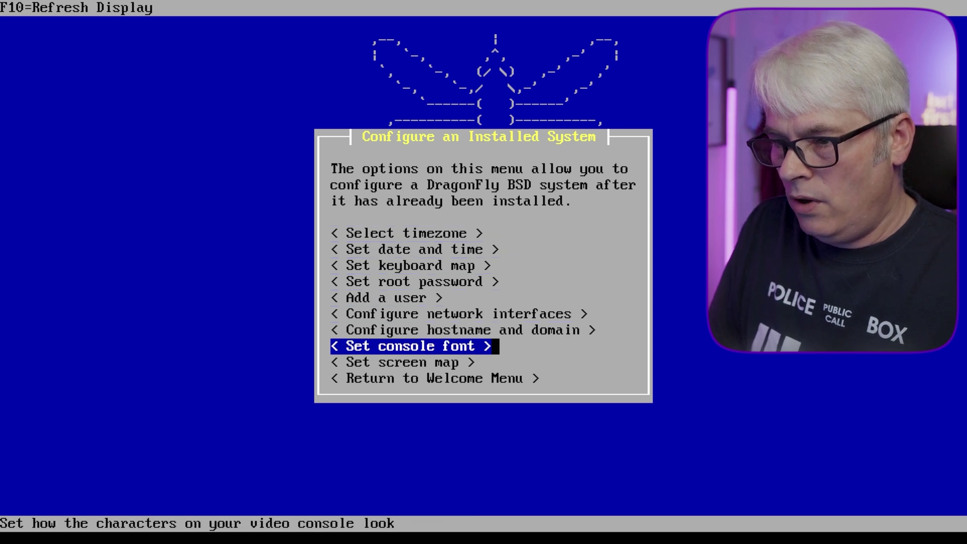
key("Down")
key("Down")
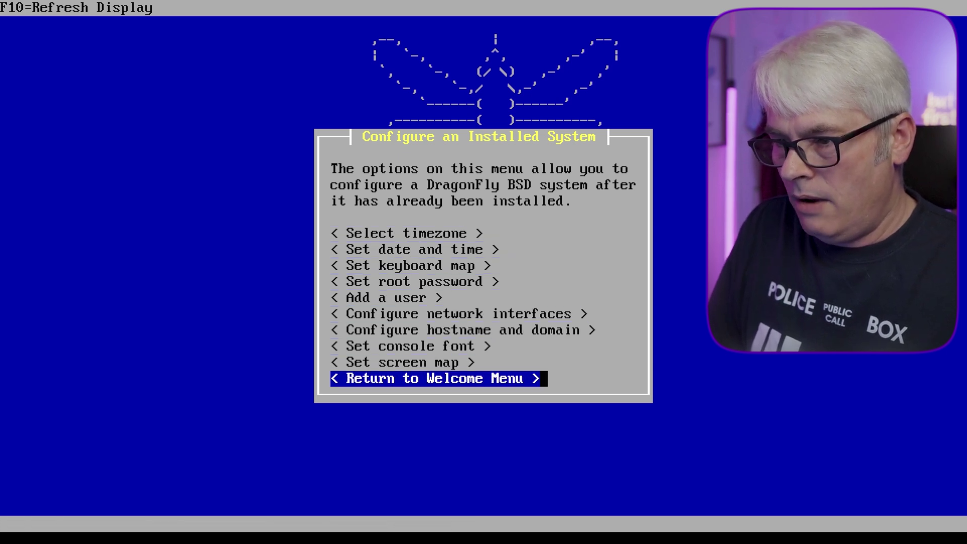
key("Return")
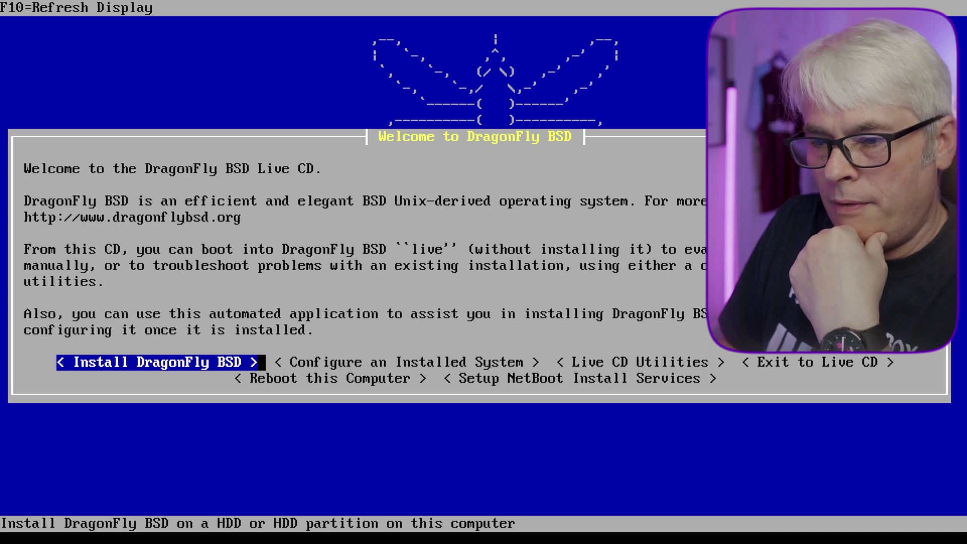
Reboot the computer and enter the BIOS setup utility.
key("Down")
key("Return")
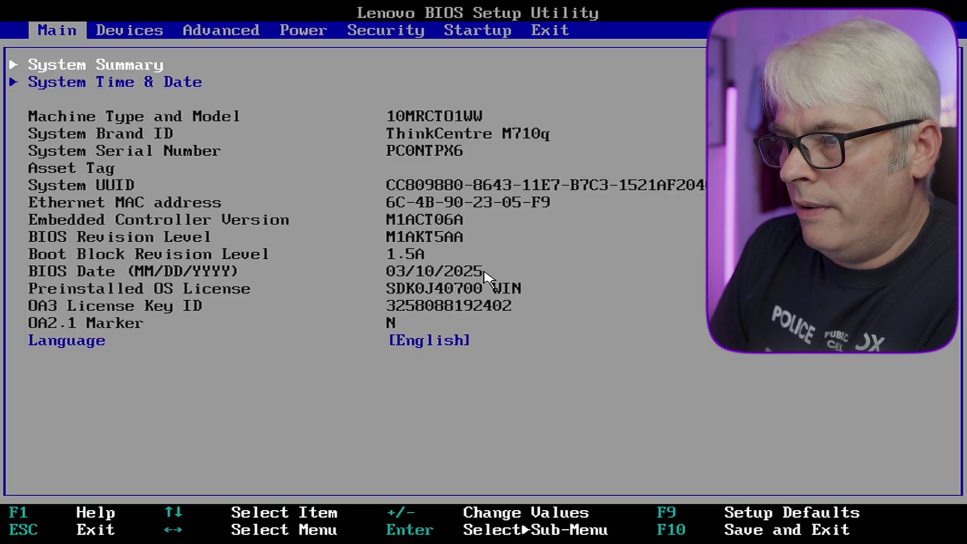
key("Right")
key("Right")
key("Right")
key("Right")
key("Right")
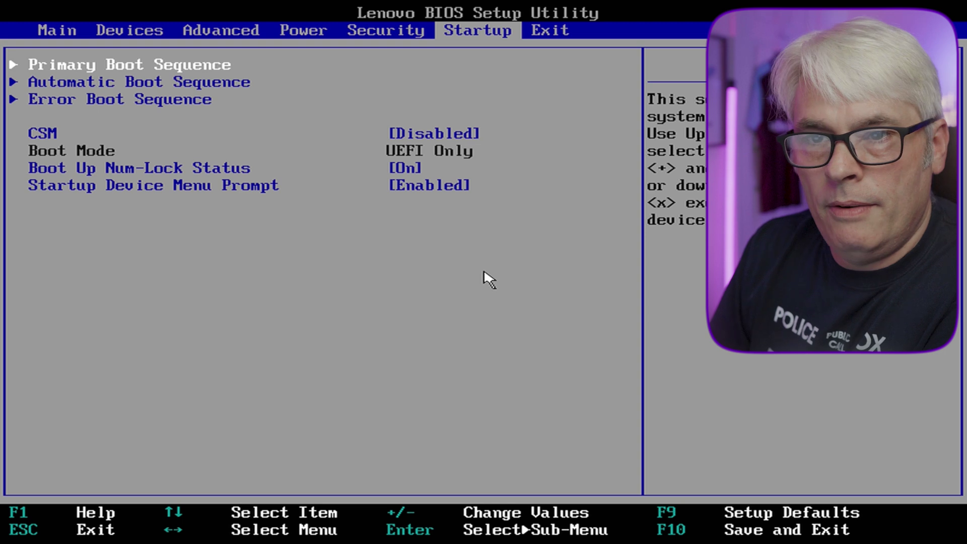
Inspect the primary, automatic and error boot sequence lists on the Startup page.
key("Return")
key("Escape")
key("Down")
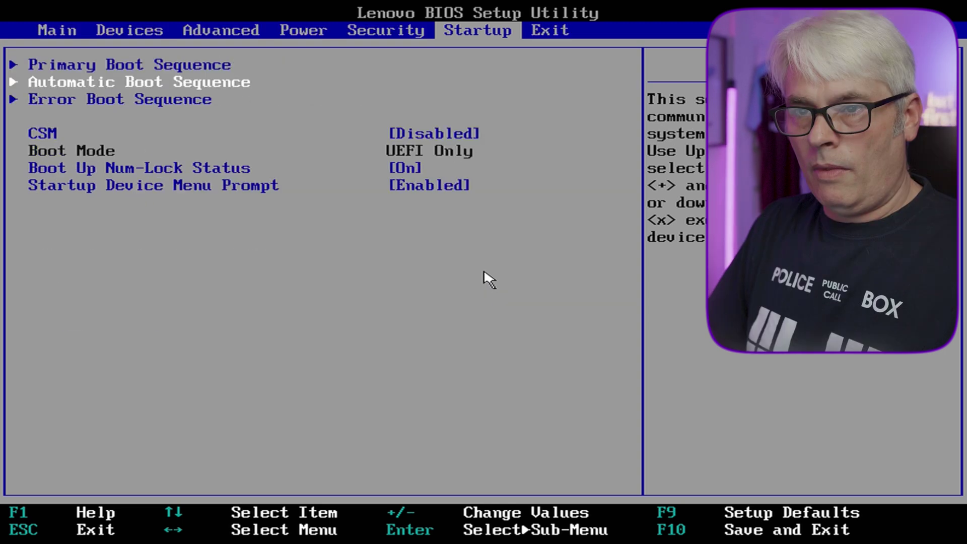
key("Return")
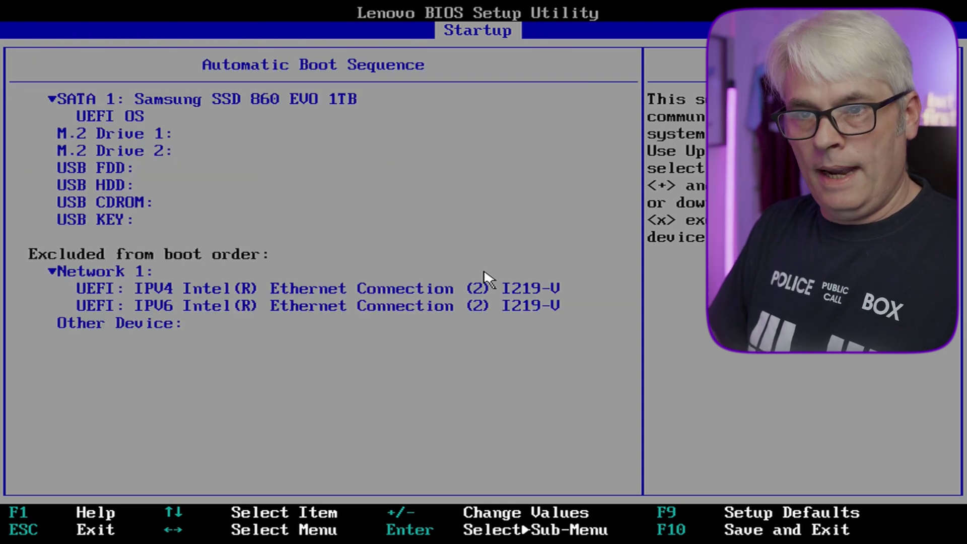
key("Escape")
key("Down")
key("Return")
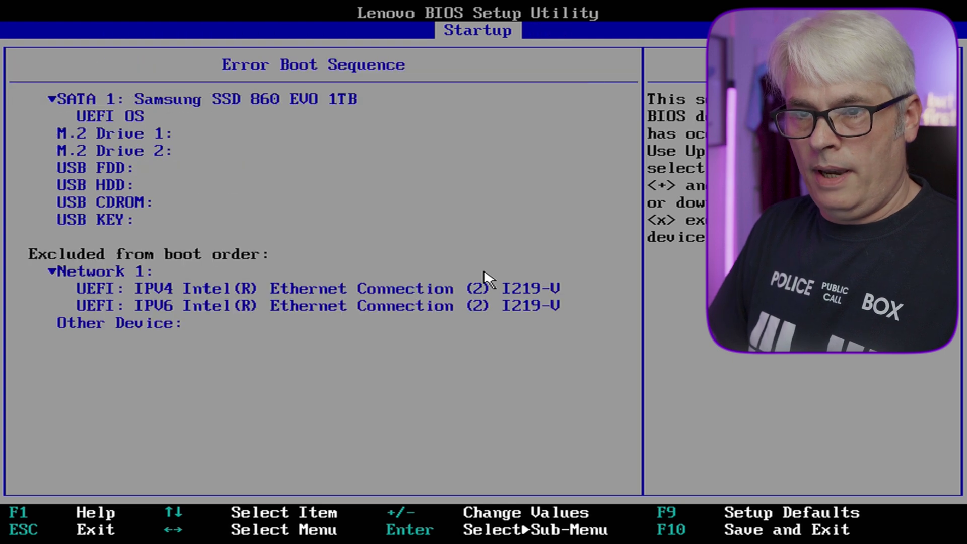
key("Escape")
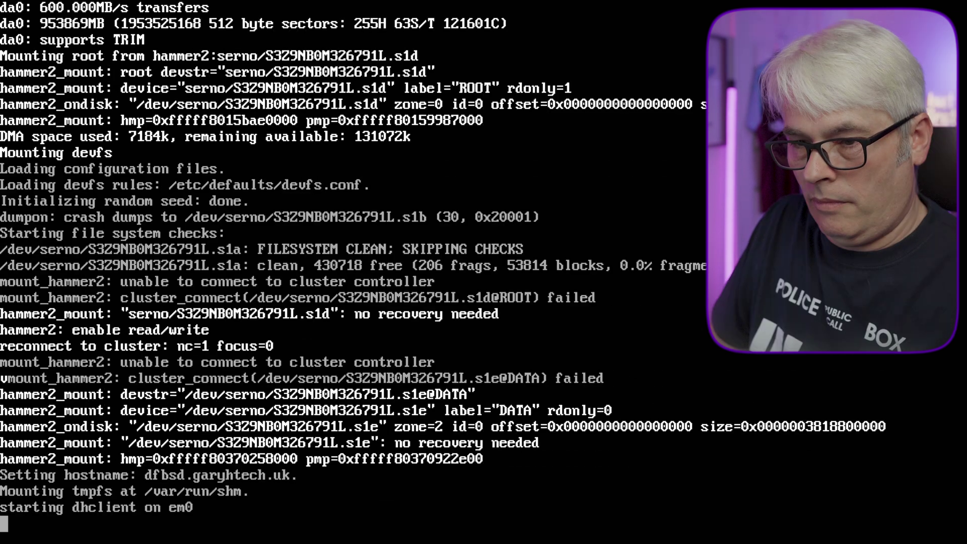
Log in as root and install pico-alpine with its perl5 and aspell dependencies.
type("root")
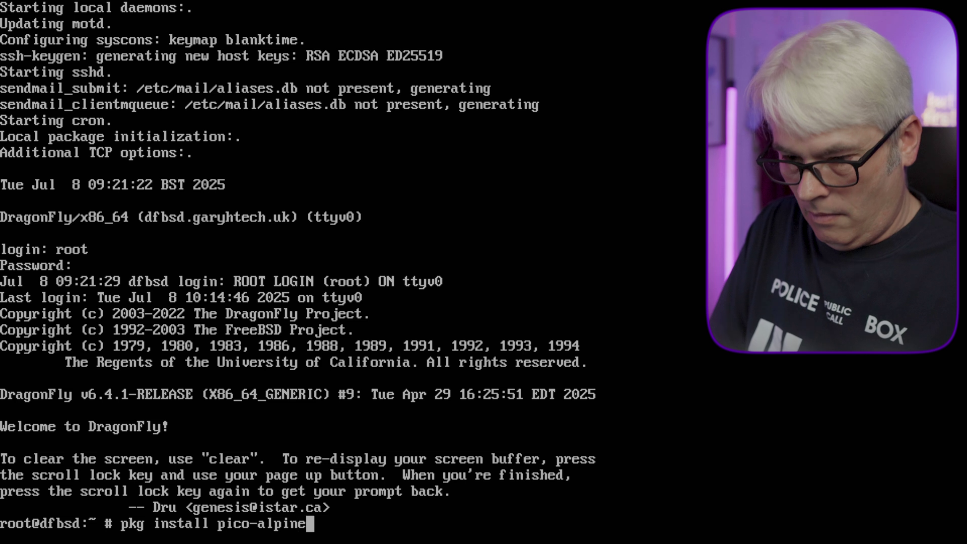
key("Return")
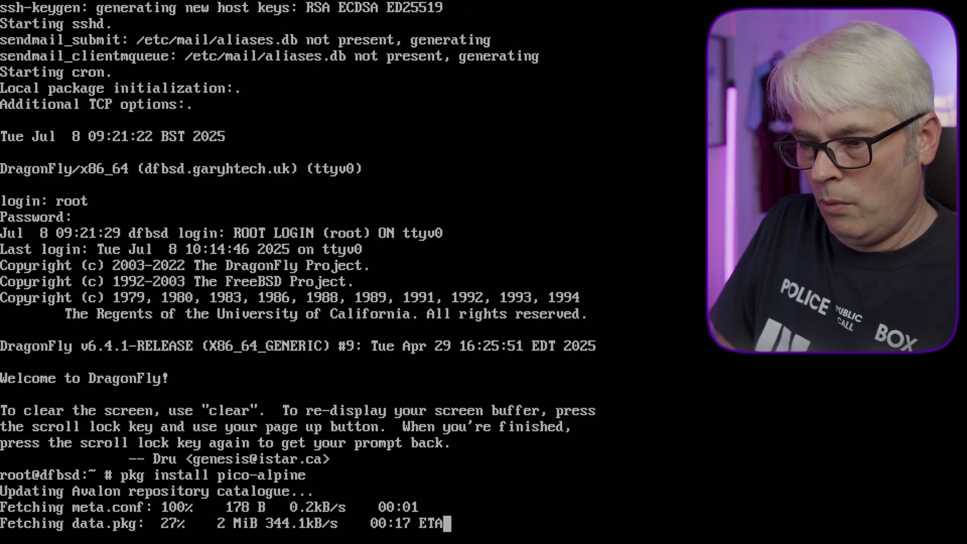
type("y")
key("Return")
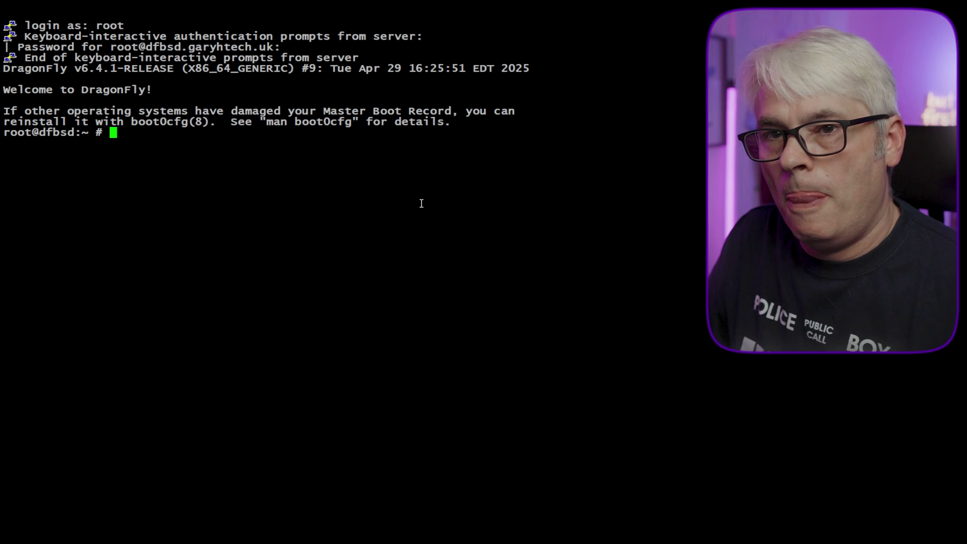
Paste the copied text into the terminal.
right_click(421, 203)
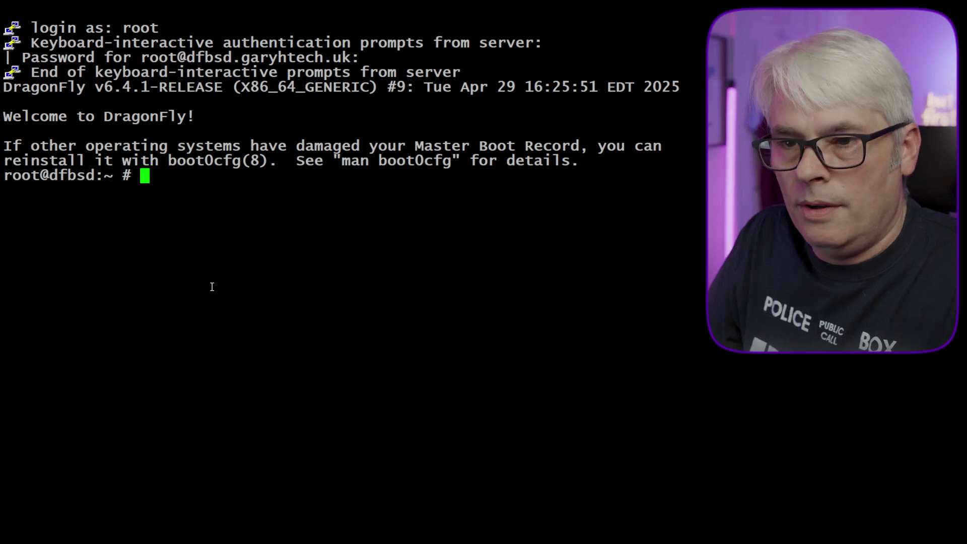
Run 'pkg install xorg' and confirm installing the 162 listed packages.
type("pkg install xorg")
key("Return")
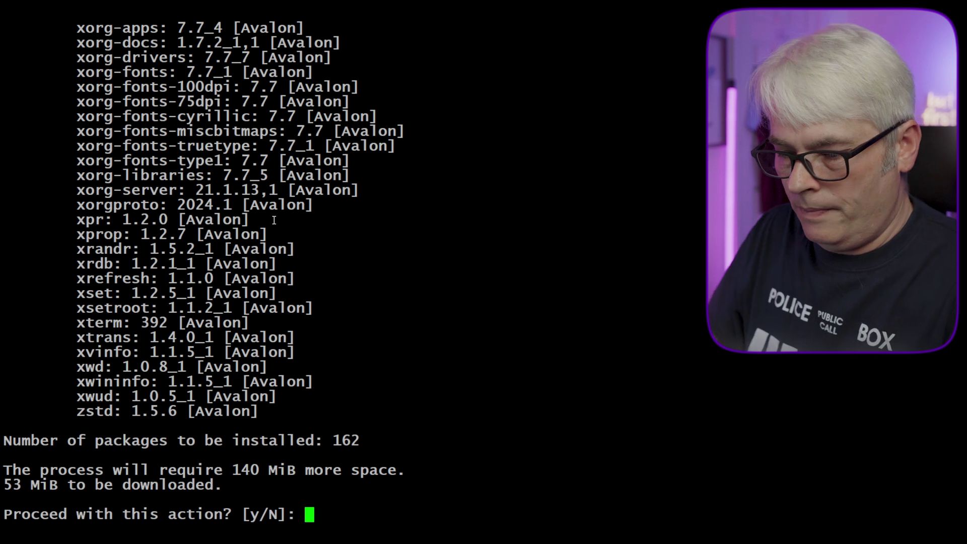
type("y")
key("Return")
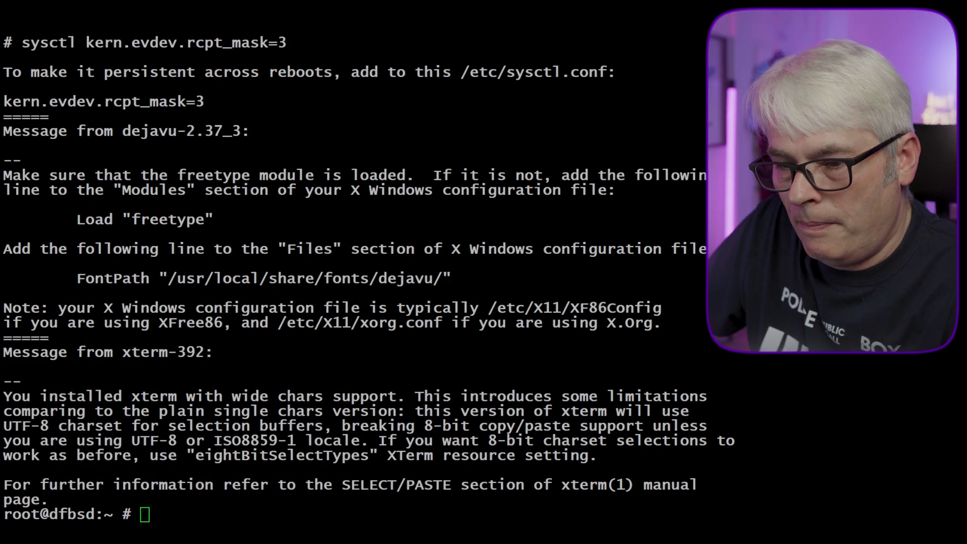
Install the xfce, firefox and xdm packages with pkg and confirm with y.
type("pkg install xfce firefox xdm")
key("Return")
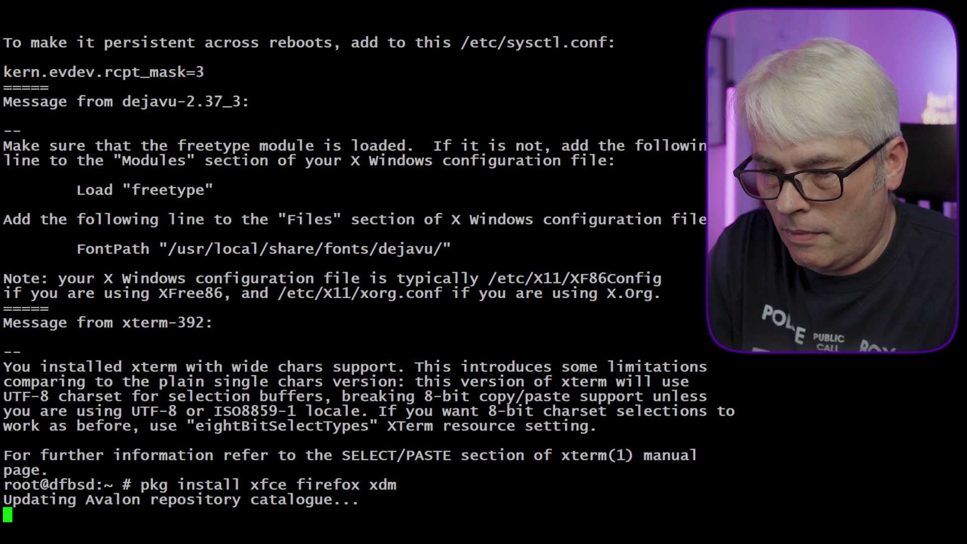
type("y")
key("Return")
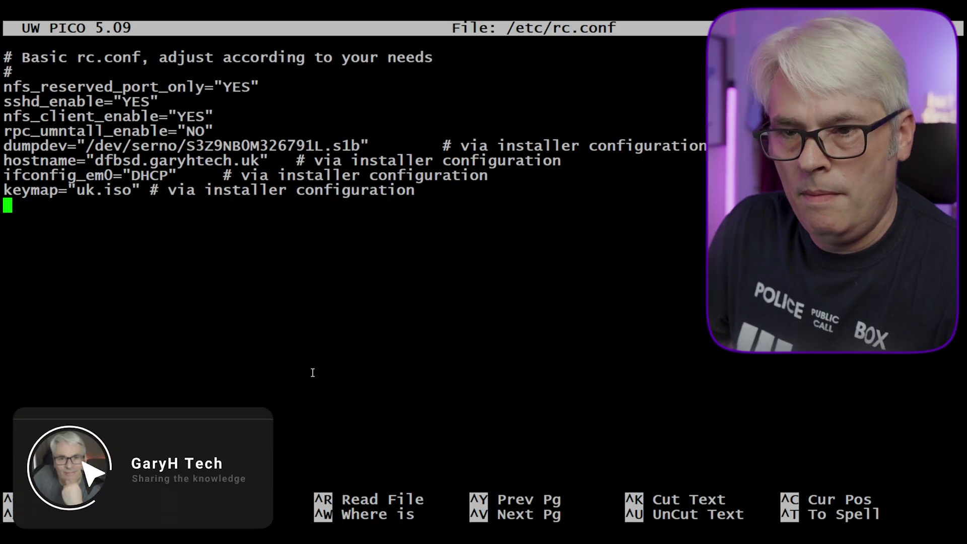
Paste the dbus_enable and hald_enable lines into /etc/rc.conf, tidy the spacing, and save.
middle_click(313, 371)
key("Home")
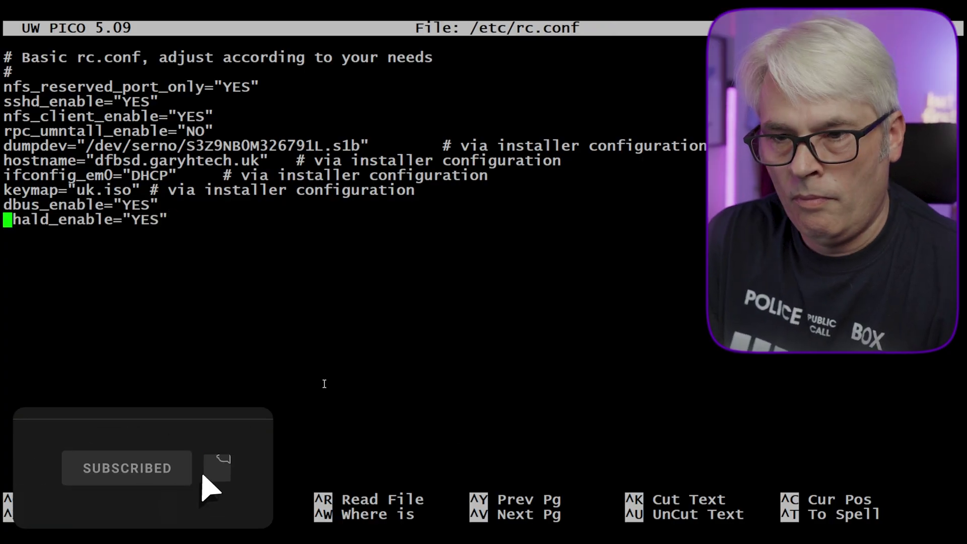
key("Delete")
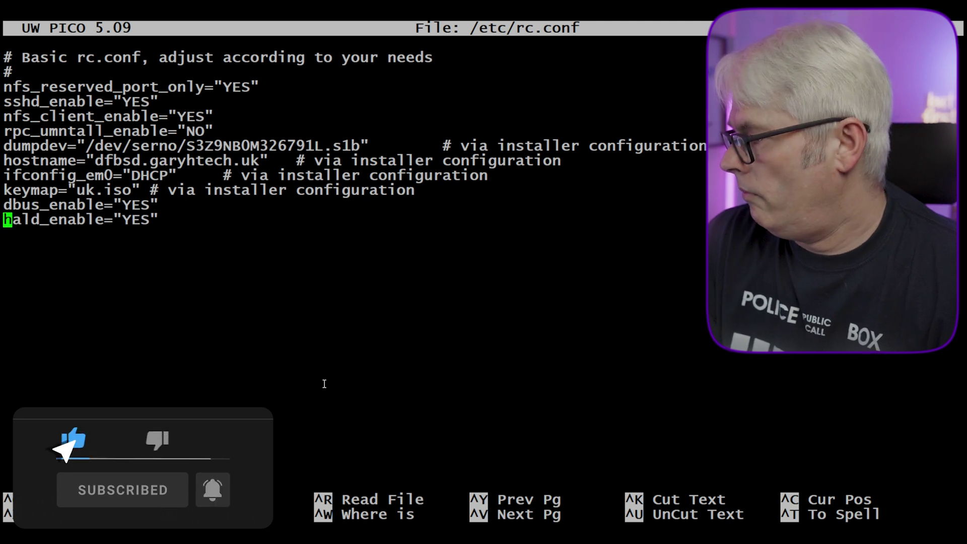
key("ctrl+x")
key("y")
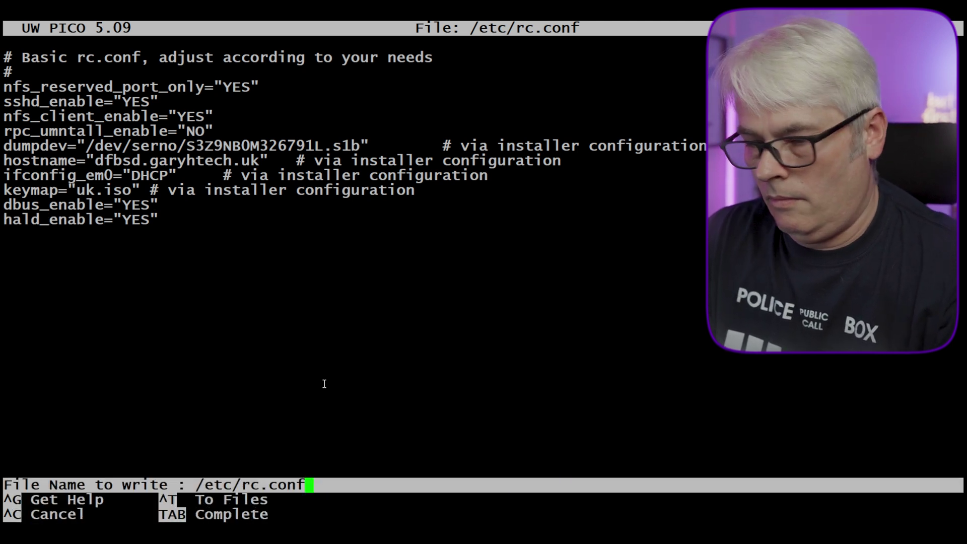
key("Return")
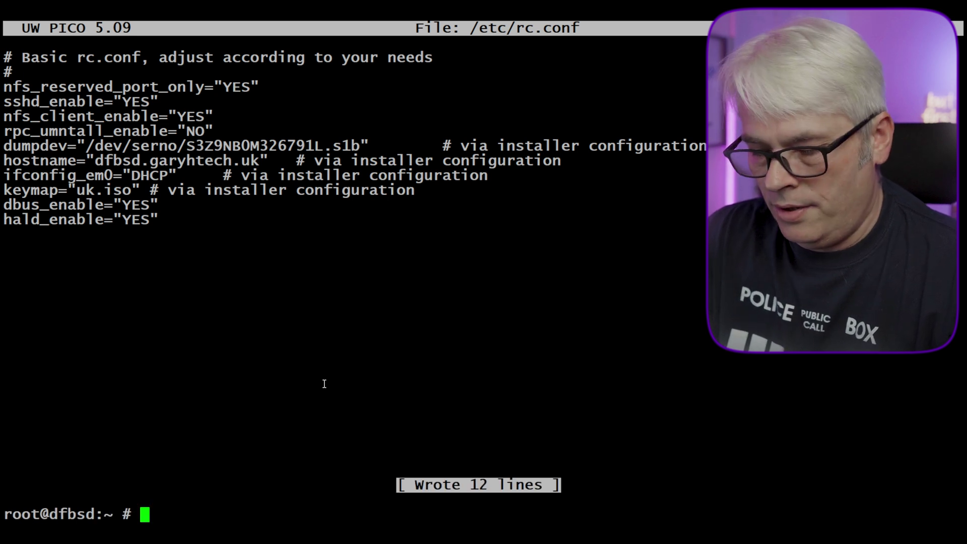
As the regular user in the home directory, write .xinitrc with exec startxfce4.
type("su gary")
key("Return")
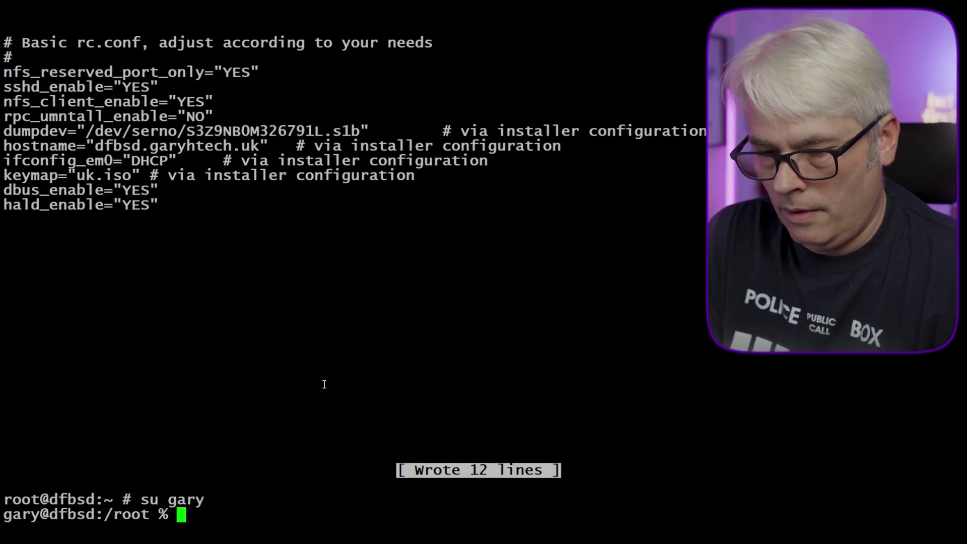
type("cd")
key("Return")
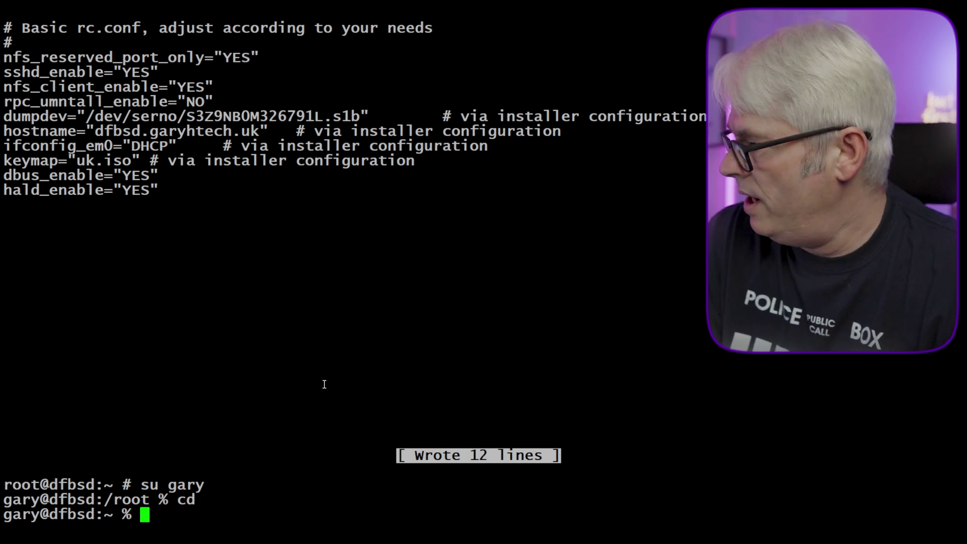
type("pi")
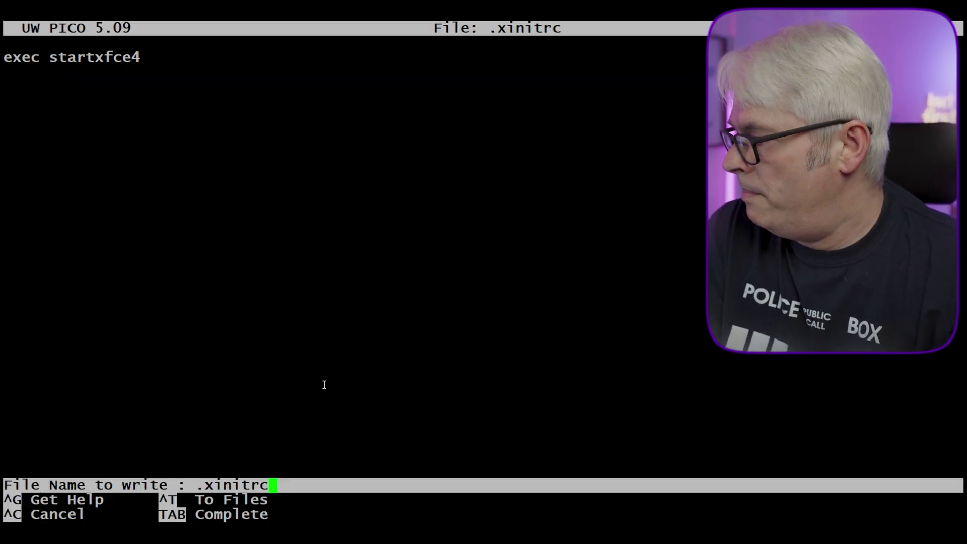
key("Return")
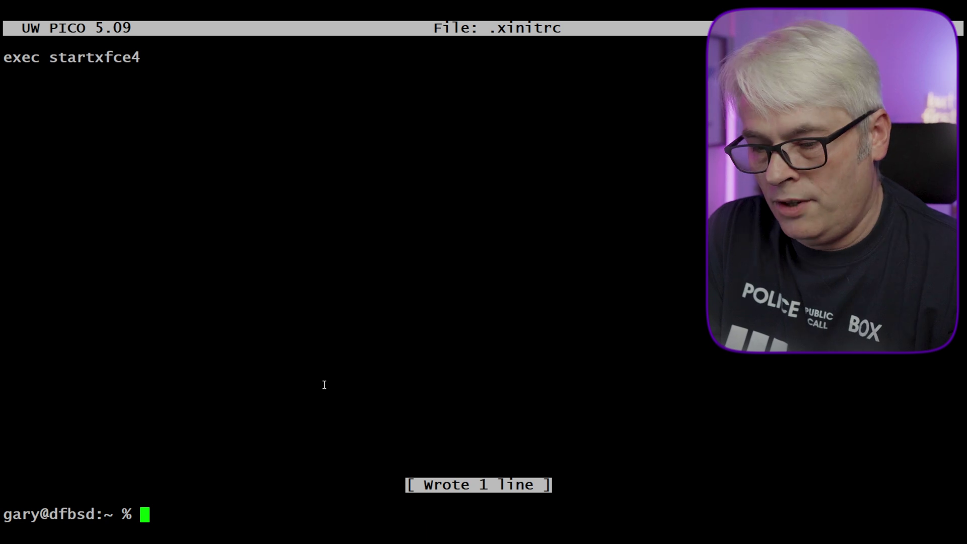
Try startx, return to the root shell, and log out of the local console.
type("startx")
key("Return")
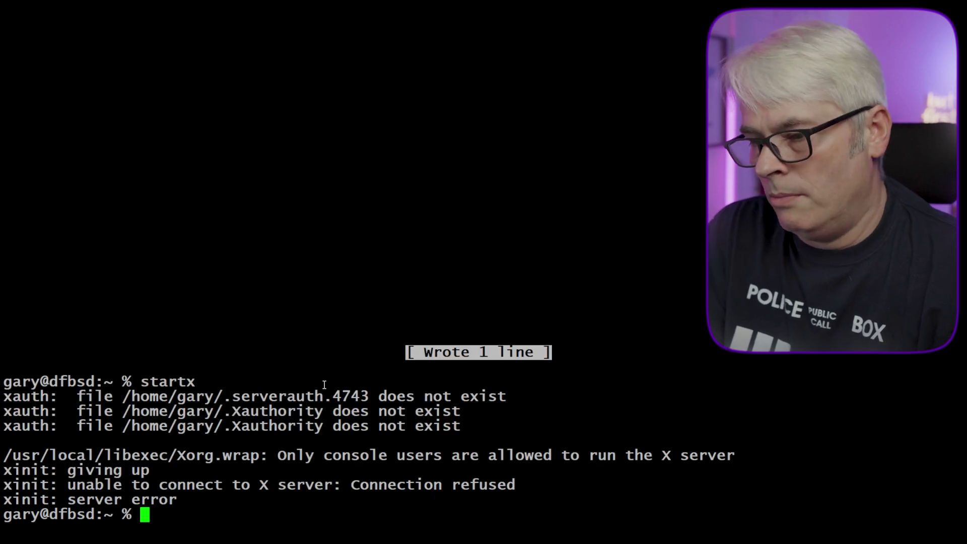
type("exit")
key("Return")
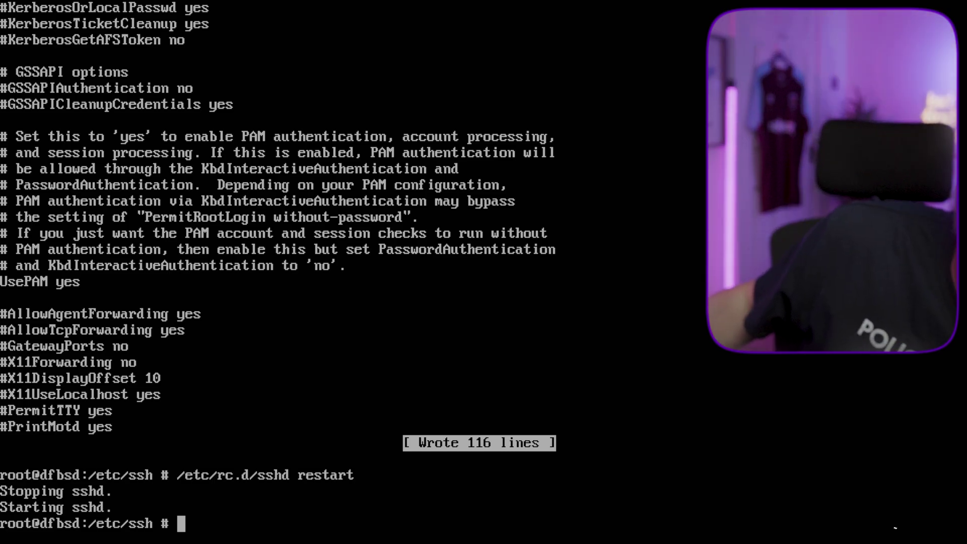
key("ctrl+d")
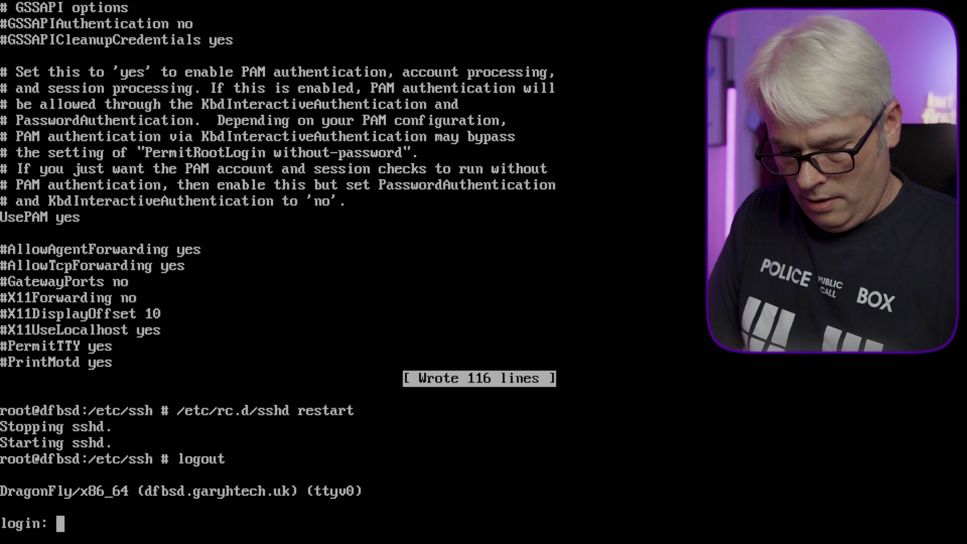
Log in as the regular user and run startx, which crashes with a segmentation fault.
type("gary")
key("Return")
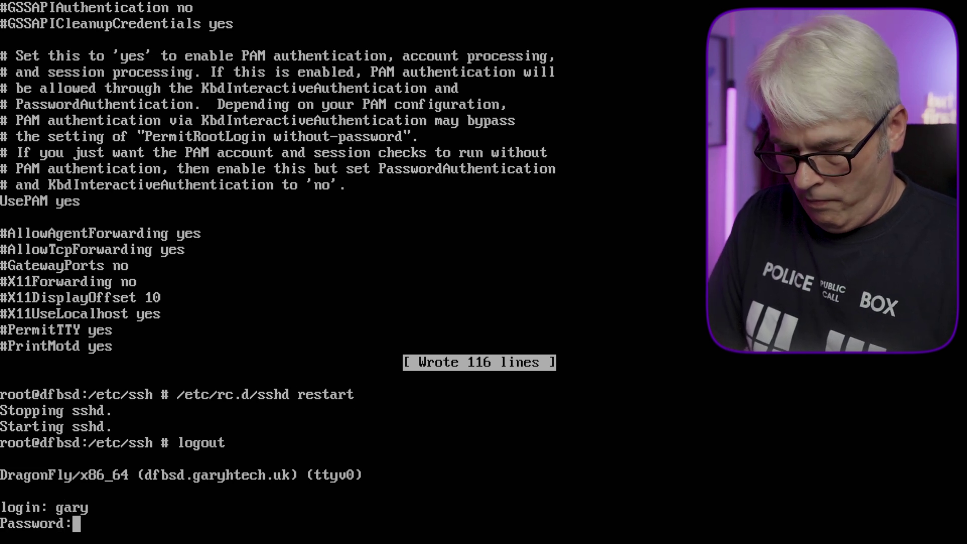
key("Return")
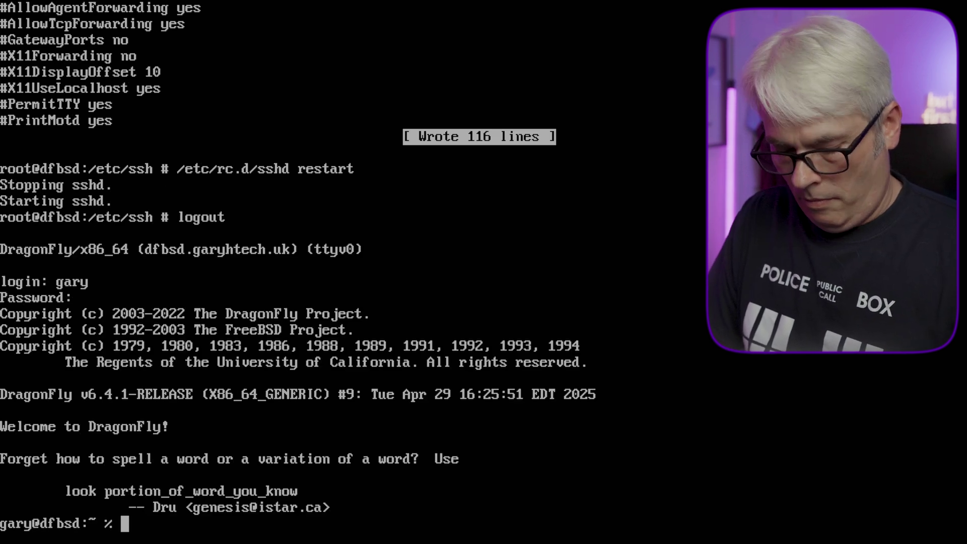
type("startx")
key("Return")
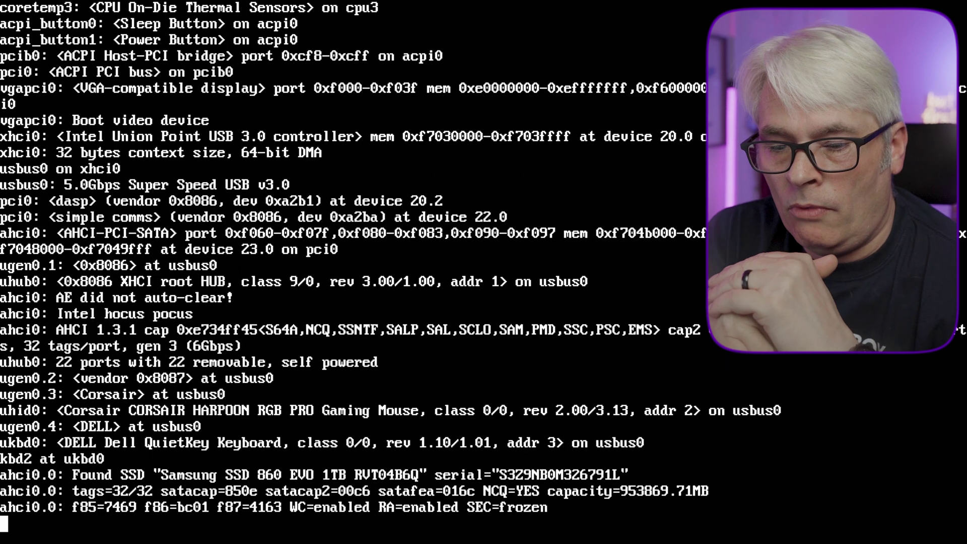
type("startx")
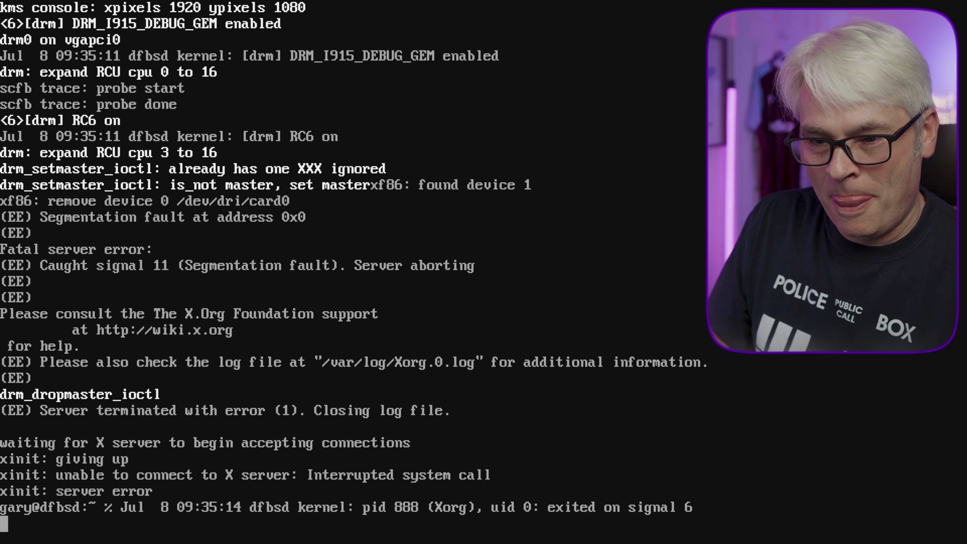
key("Return")
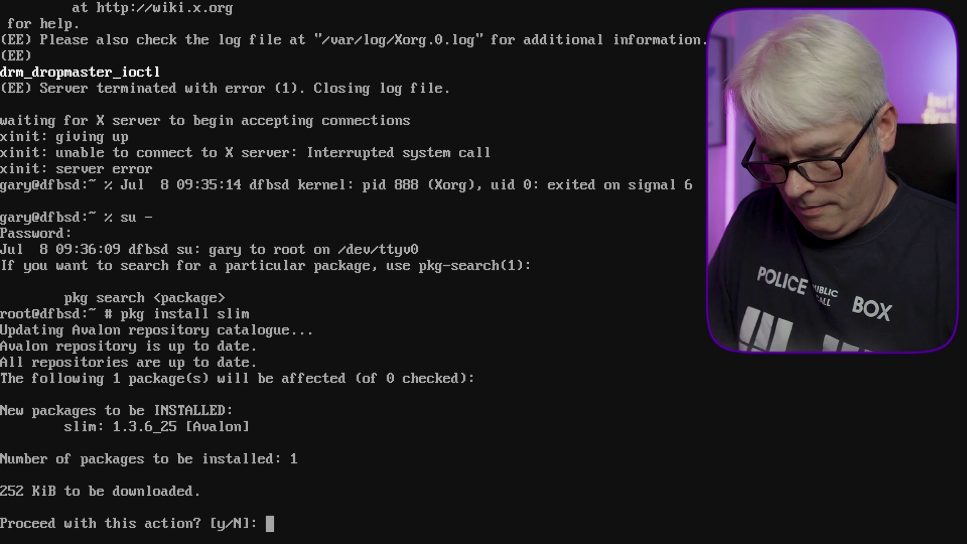
Confirm the slim package install, add slim_enable to /etc/rc.conf with pico -w, and boot.
type("y")
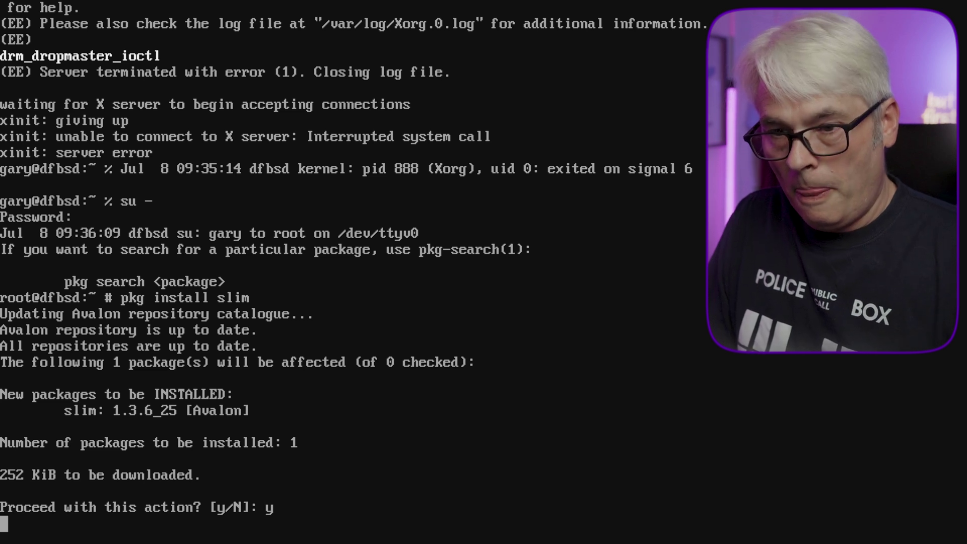
key("Return")
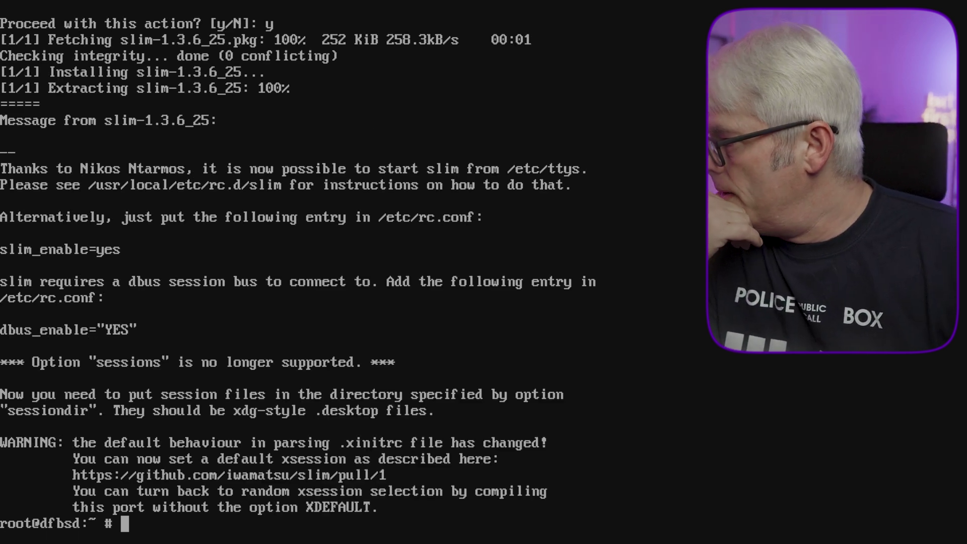
type("pico -w /etc/rc")
key("Tab")
type(".conf")
key("Return")
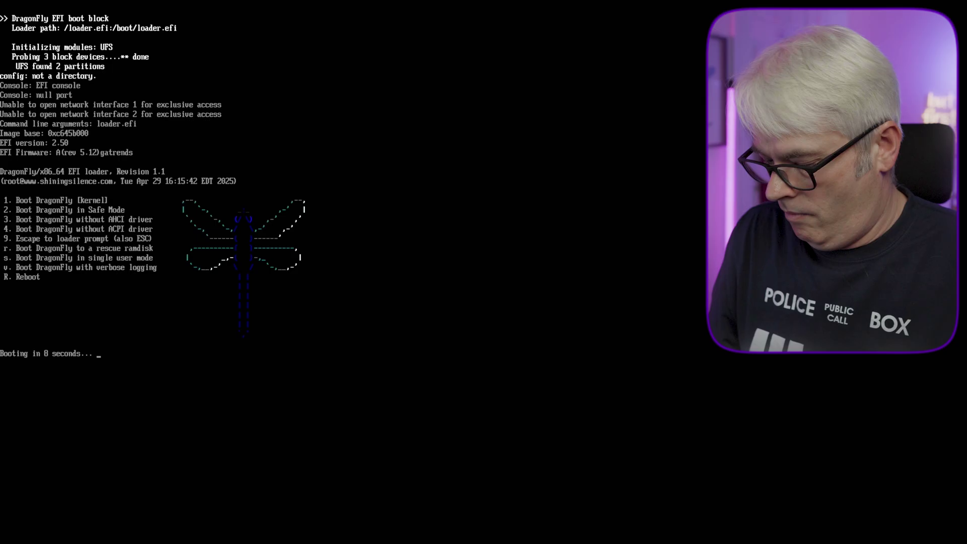
key("Return")
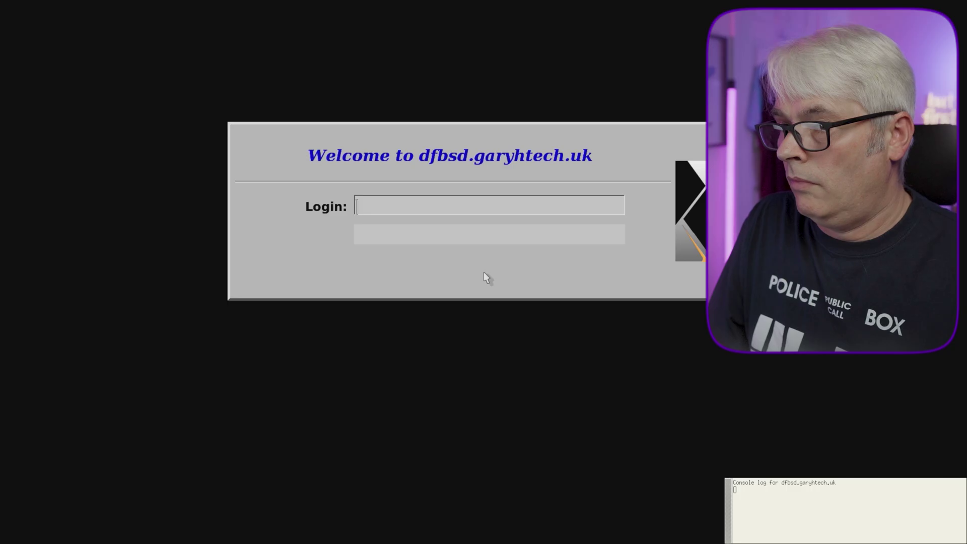
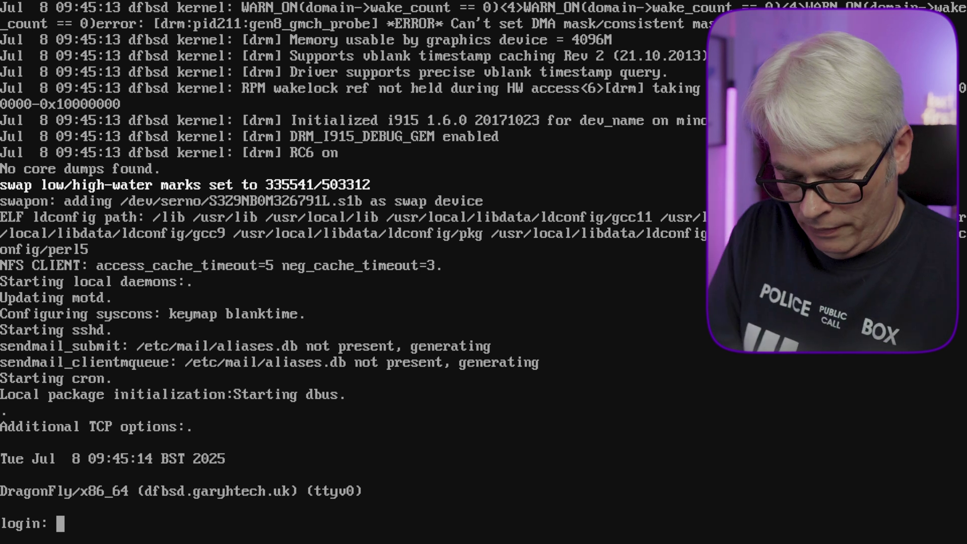
Start entering the regular user's login name at the console login prompt.
type("ga")
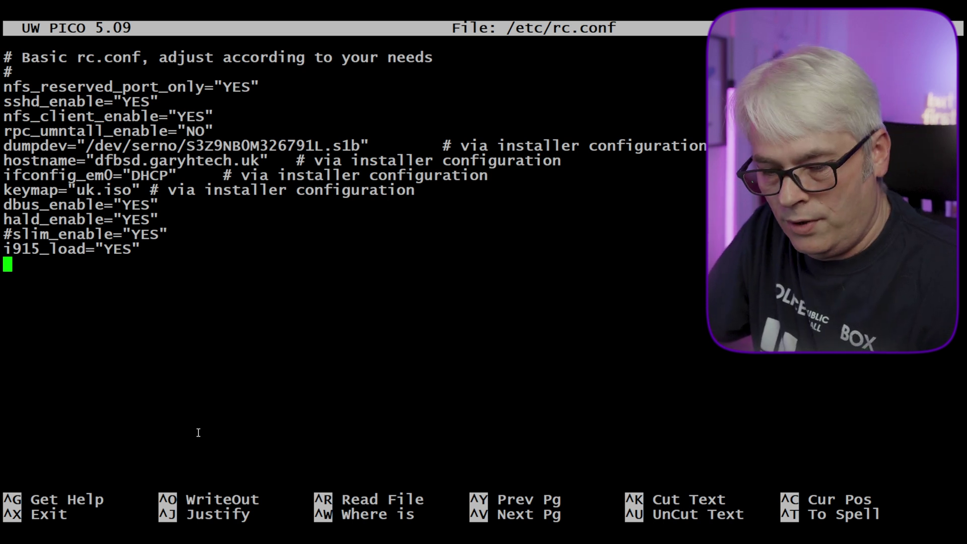
Exit pico and remove libreoffice, chromium, vim-gtk3, xfce and xorg from the recalled pkg install line.
key("ctrl+x")
type("pkg install xf86-input-libinput xorg xdm cwm xfce vim-gtk3 hexchat chromium texlive-full libreoffice")
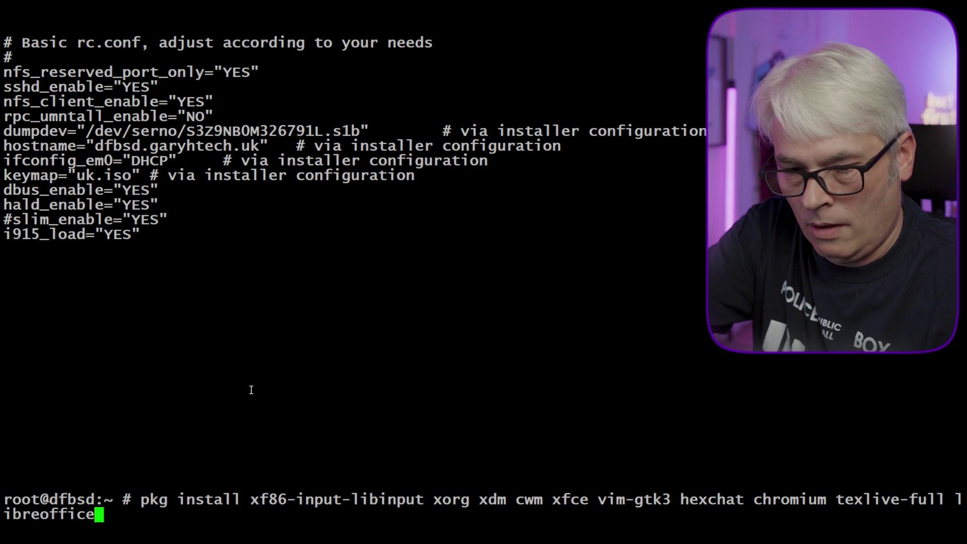
key("BackSpace")
key("BackSpace")
key("BackSpace")
key("BackSpace")
key("BackSpace")
key("BackSpace")
key("BackSpace")
key("BackSpace")
key("BackSpace")
key("BackSpace")
key("BackSpace")
key("BackSpace")
key("BackSpace")
type("l")
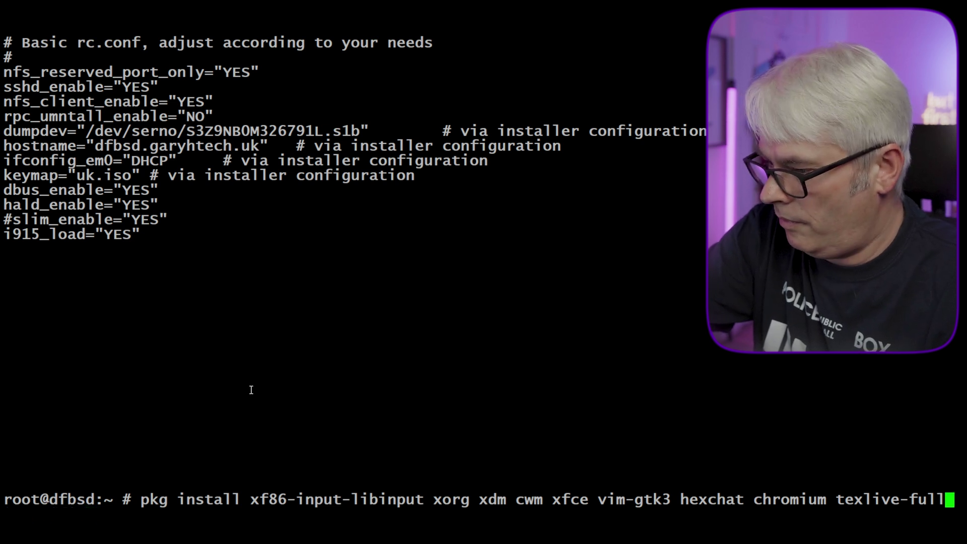
key("Left")
key("Left")
key("Left")
key("Left")
key("Left")
key("Left")
key("Left")
key("Left")
key("Left")
key("Left")
key("Left")
key("Left")
key("Left")
key("BackSpace")
key("BackSpace")
key("BackSpace")
key("BackSpace")
key("BackSpace")
key("BackSpace")
key("BackSpace")
key("BackSpace")
key("BackSpace")
key("Left")
key("Left")
key("Left")
key("Left")
key("Left")
key("Left")
key("Left")
key("Left")
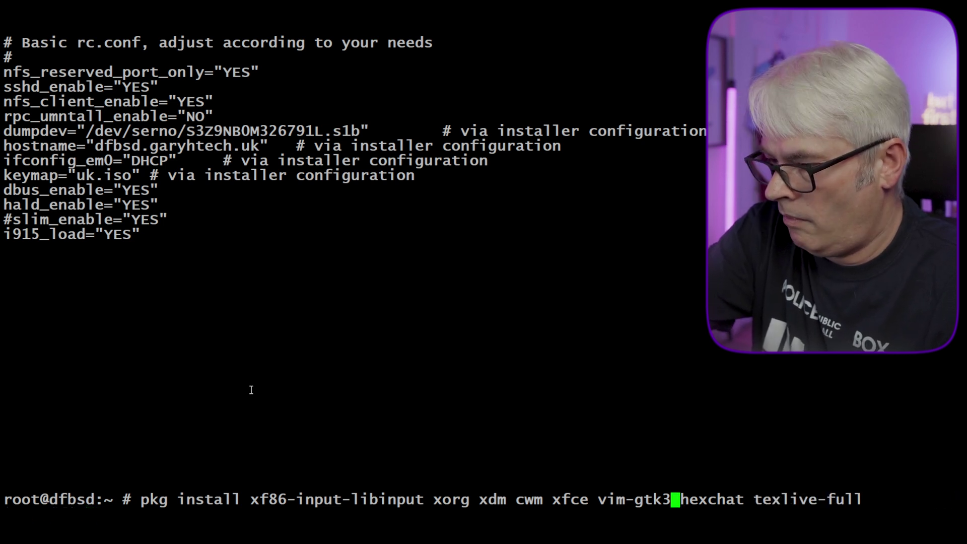
key("BackSpace")
key("BackSpace")
key("BackSpace")
key("BackSpace")
key("BackSpace")
key("BackSpace")
key("BackSpace")
key("BackSpace")
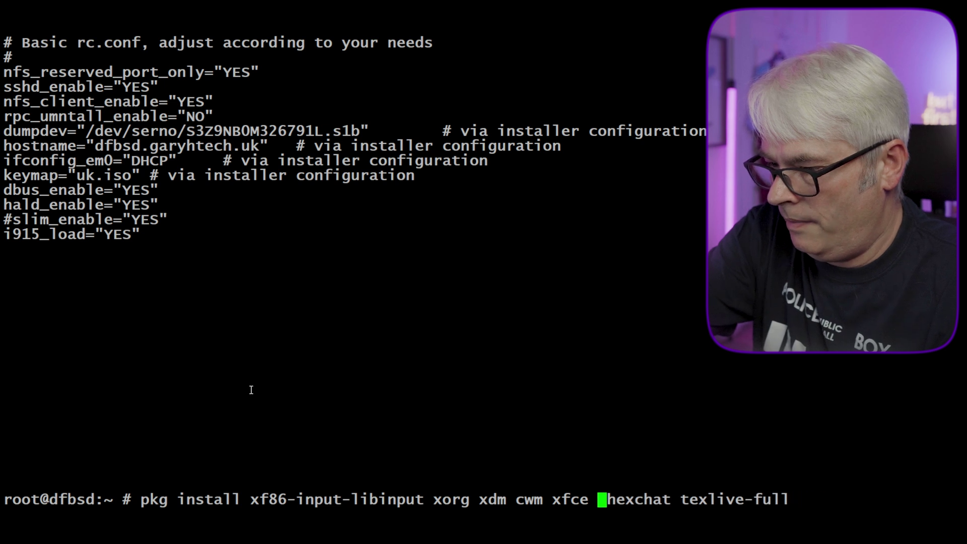
key("BackSpace")
key("BackSpace")
key("BackSpace")
key("BackSpace")
key("BackSpace")
key("BackSpace")
key("Left")
key("Left")
key("Left")
key("Left")
key("Left")
key("Left")
key("Left")
key("BackSpace")
key("BackSpace")
key("BackSpace")
key("BackSpace")
key("BackSpace")
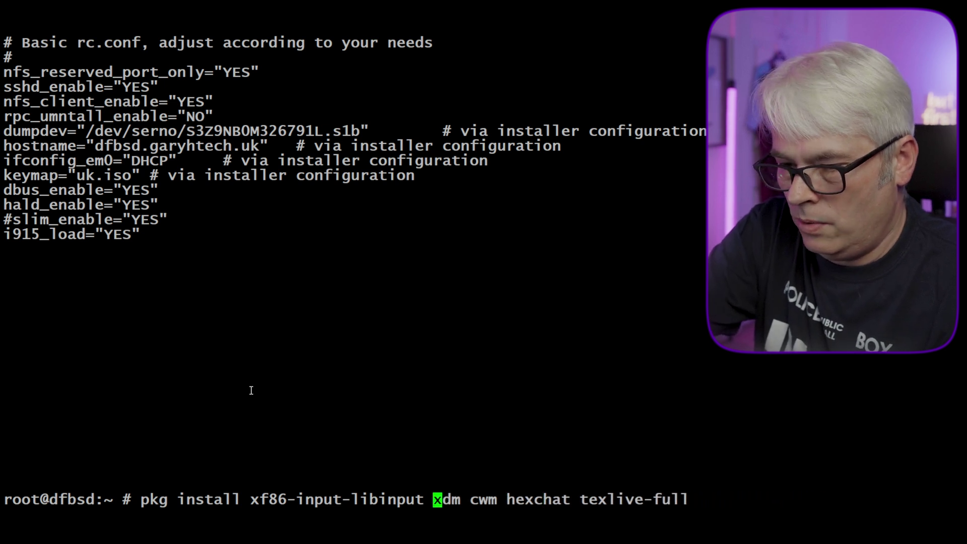
Install xf86-input-libinput, xdm, cwm, hexchat and texlive-full, confirming with y.
key("Return")
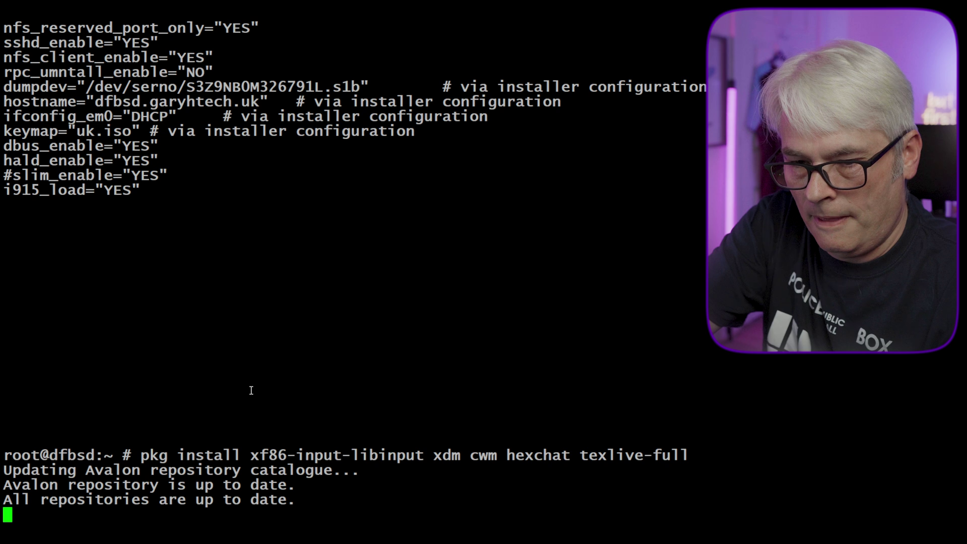
type("y")
key("Return")
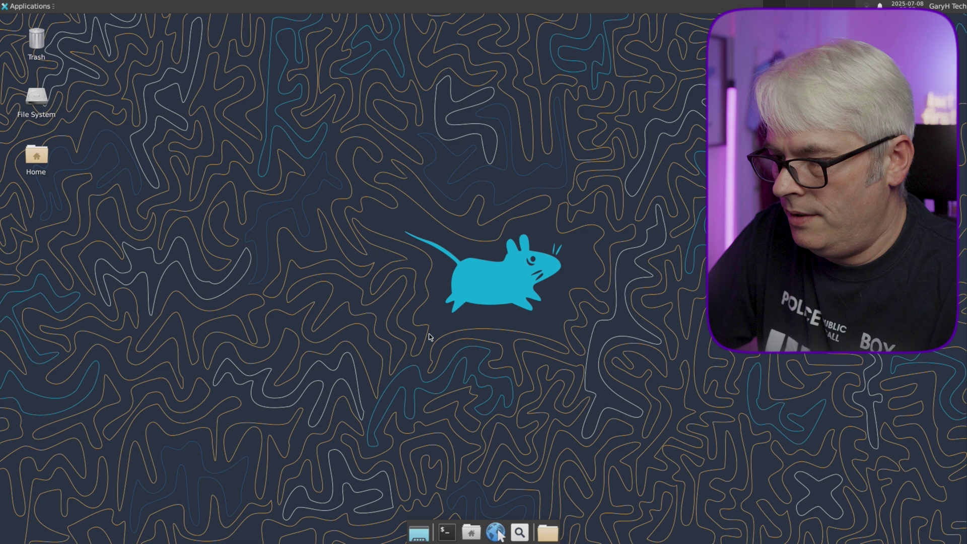
Bring up the Xfce desktop's context menu.
right_click(329, 207)
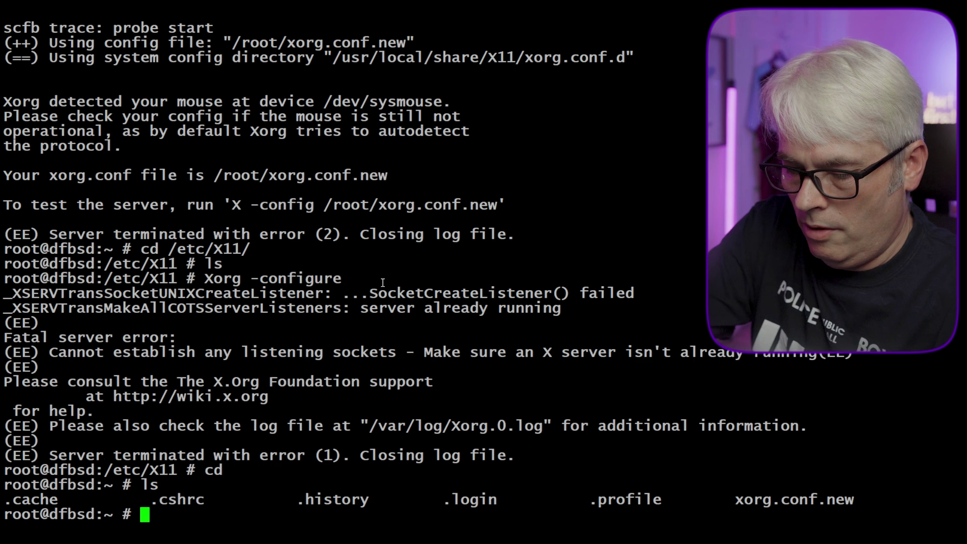
Move xorg.conf.new to /etc/X11, set its Device Driver to "modesetting", save, and reboot.
type("mv")
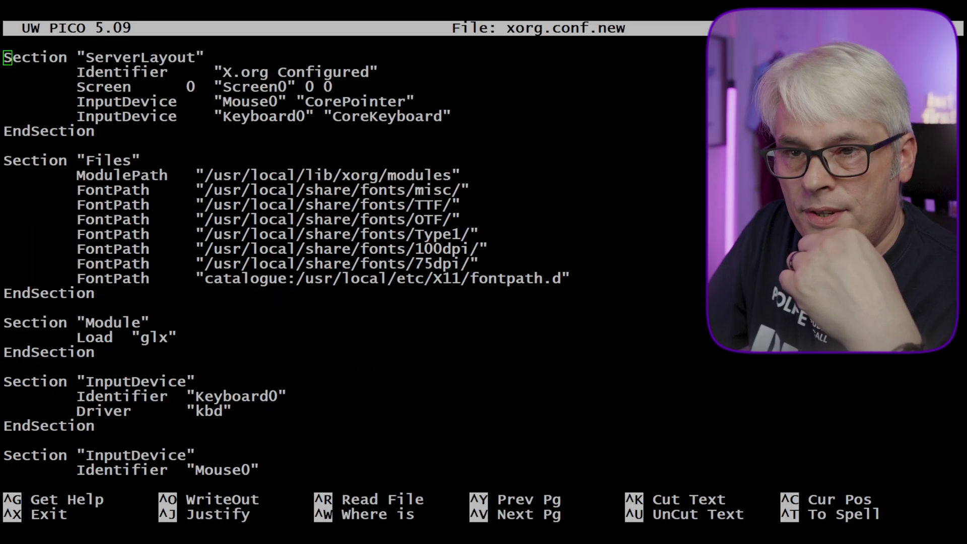
key("ctrl+v")
key("ctrl+v")
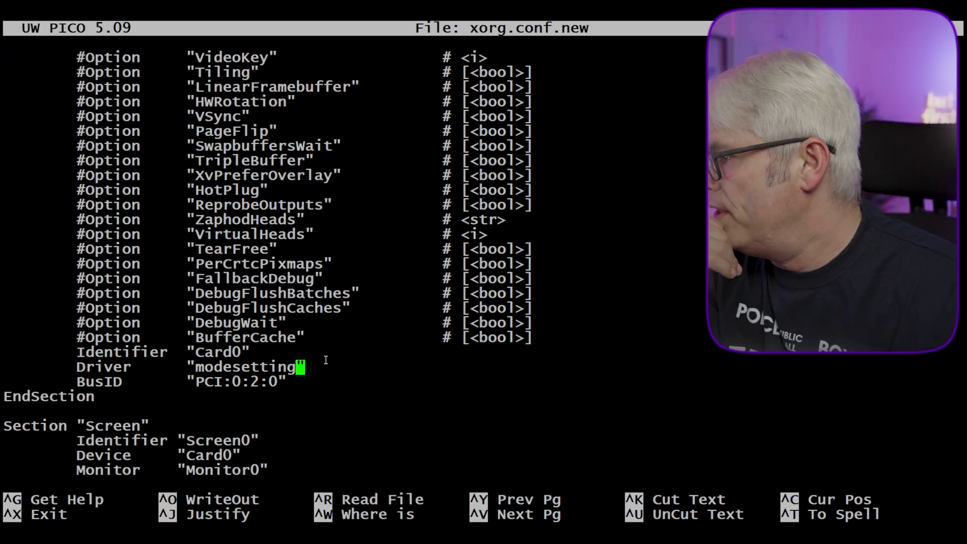
key("ctrl+x")
key("y")
key("Return")
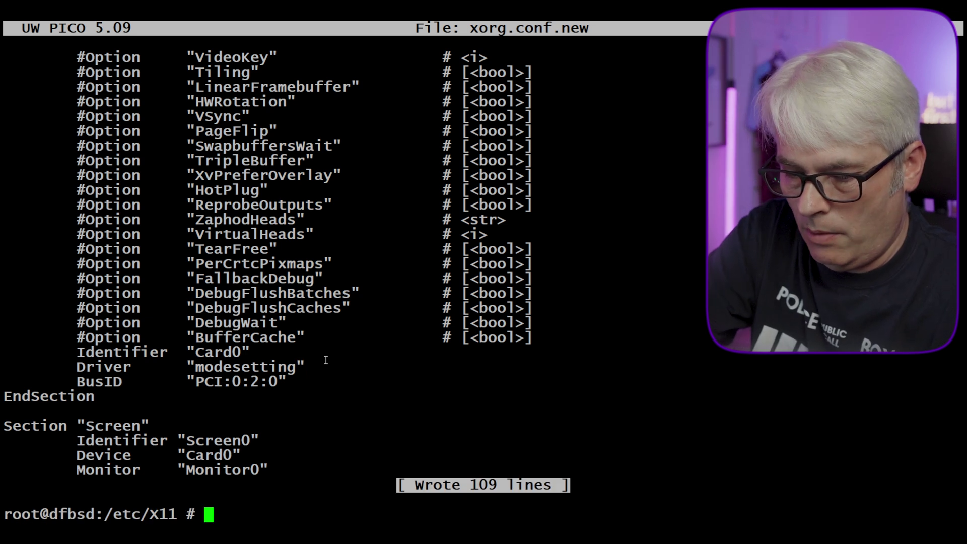
type("reboot")
key("Return")
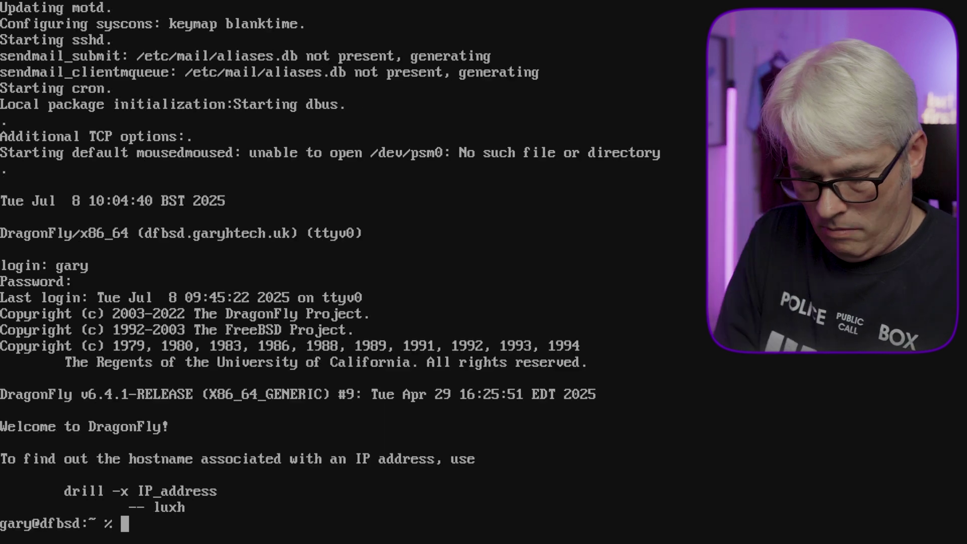
Run startx to reach the Xfce desktop and launch Firefox from Applications > Internet.
type("startx")
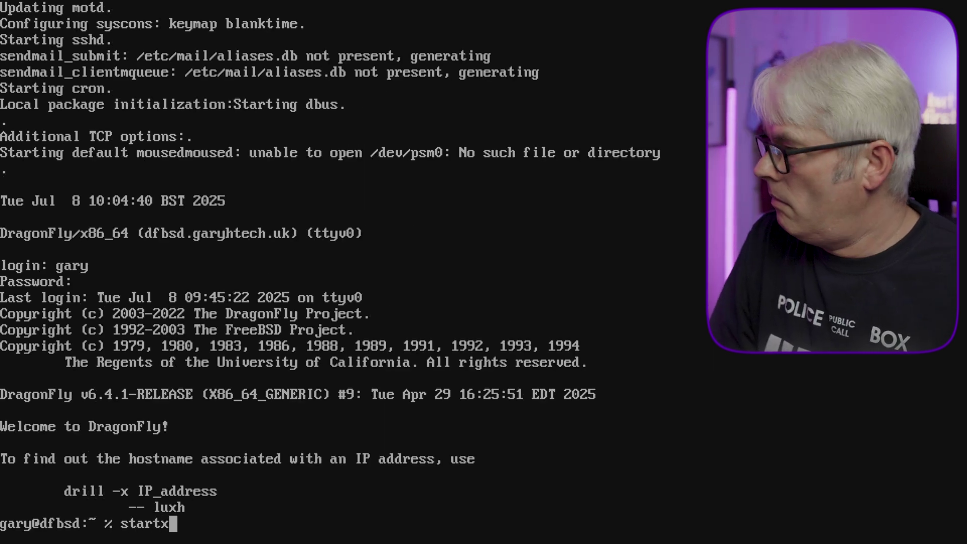
key("Return")
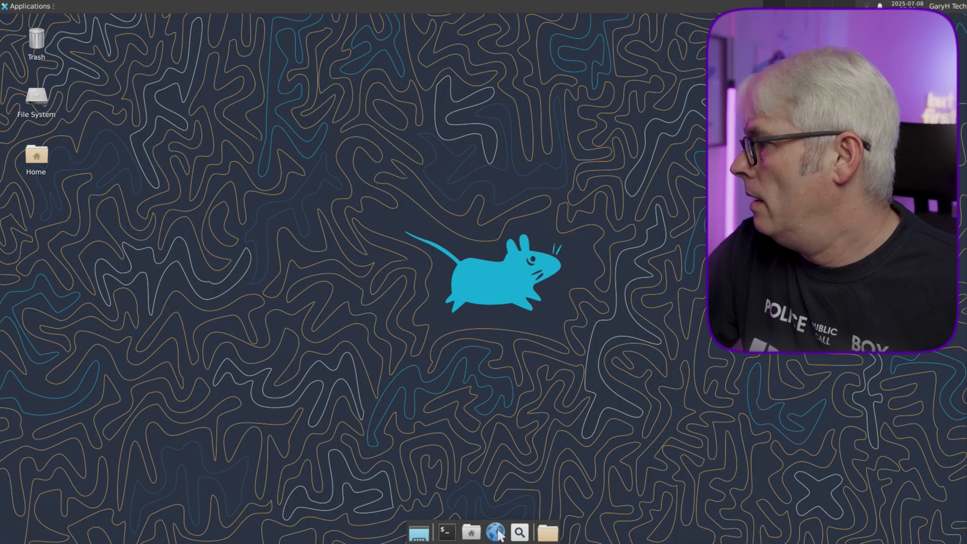
left_click(28, 6)
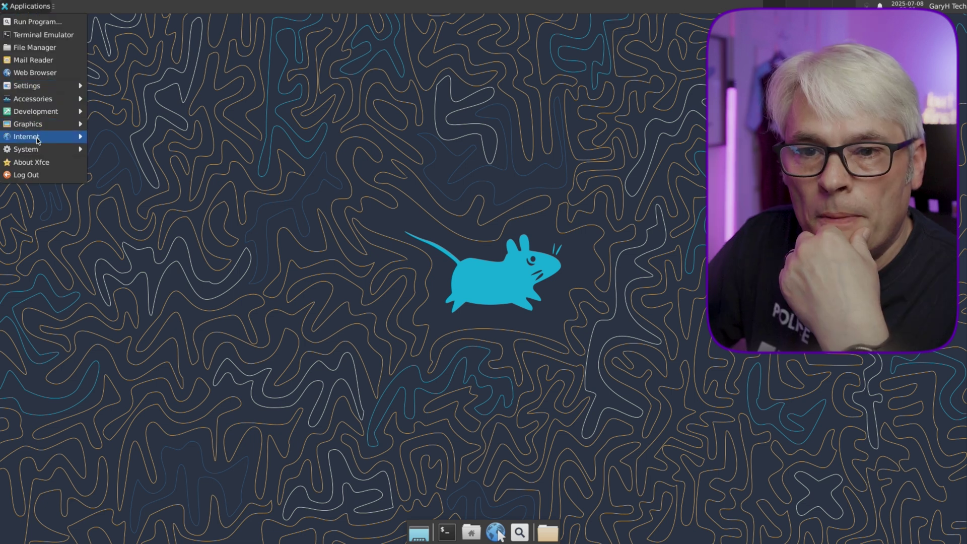
mouse_move(54, 142)
left_click(103, 140)
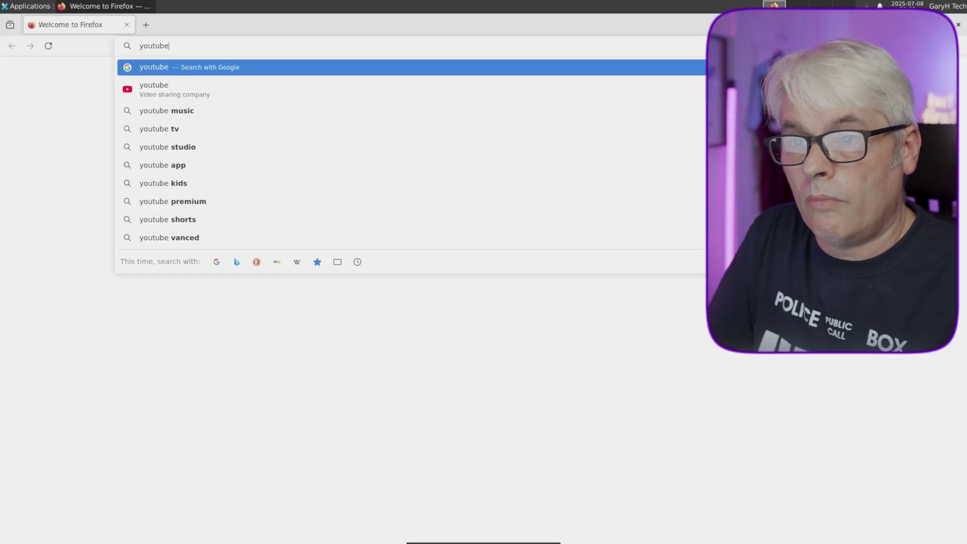
Run the Firefox web search for 'youtube'.
key("Return")
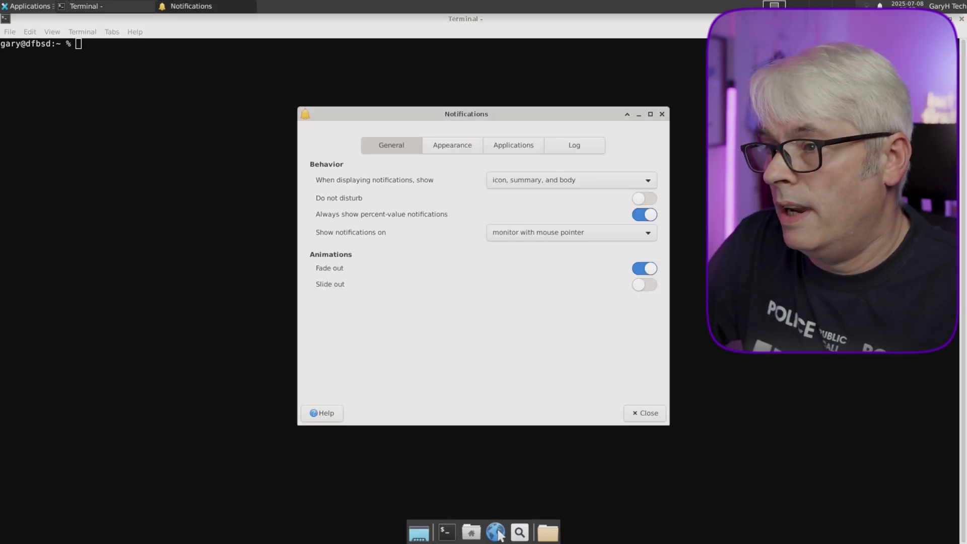
Close the Notifications settings and terminal, then view and dismiss the About Xfce details.
left_click(661, 114)
left_click(961, 20)
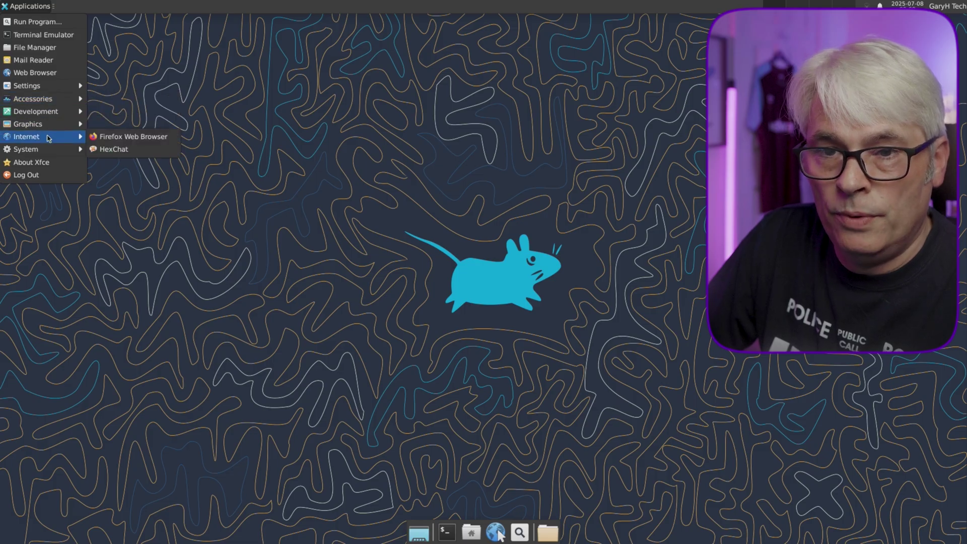
left_click(49, 162)
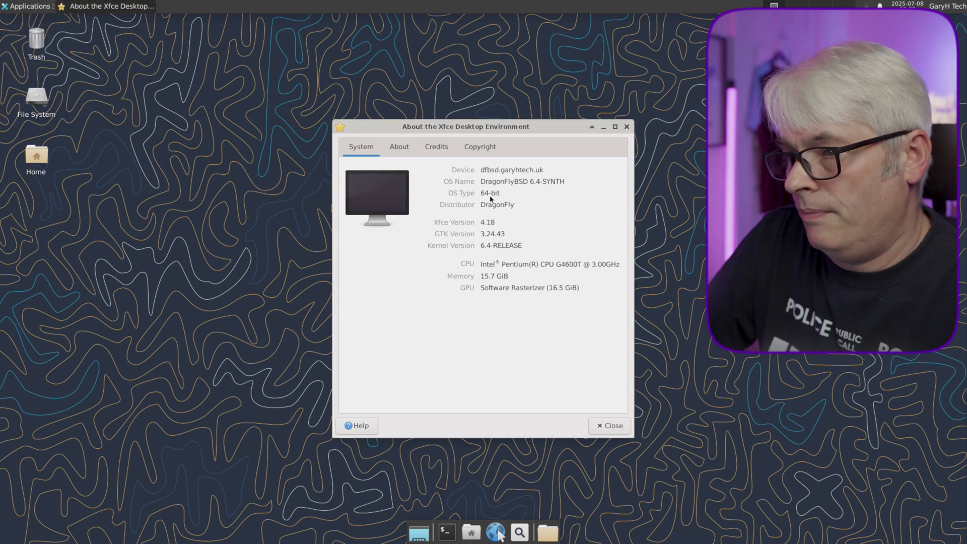
left_click(606, 427)
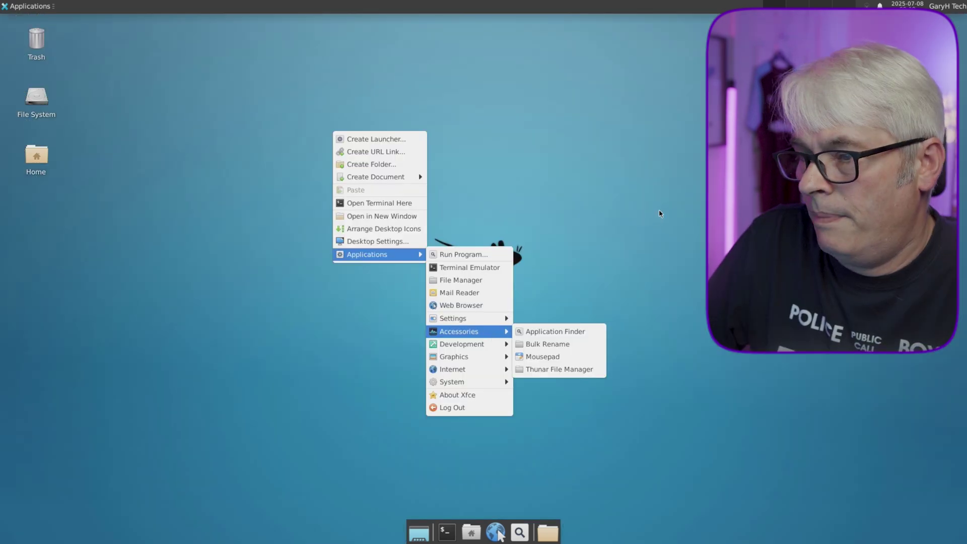
Dismiss the desktop menu, leaving the plain blue wallpaper with the mouse logo.
left_click(650, 214)
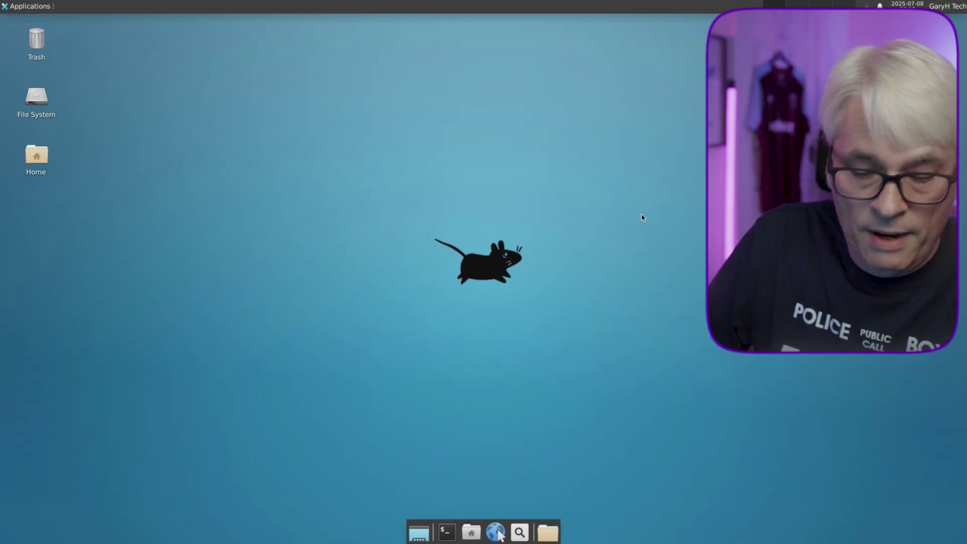